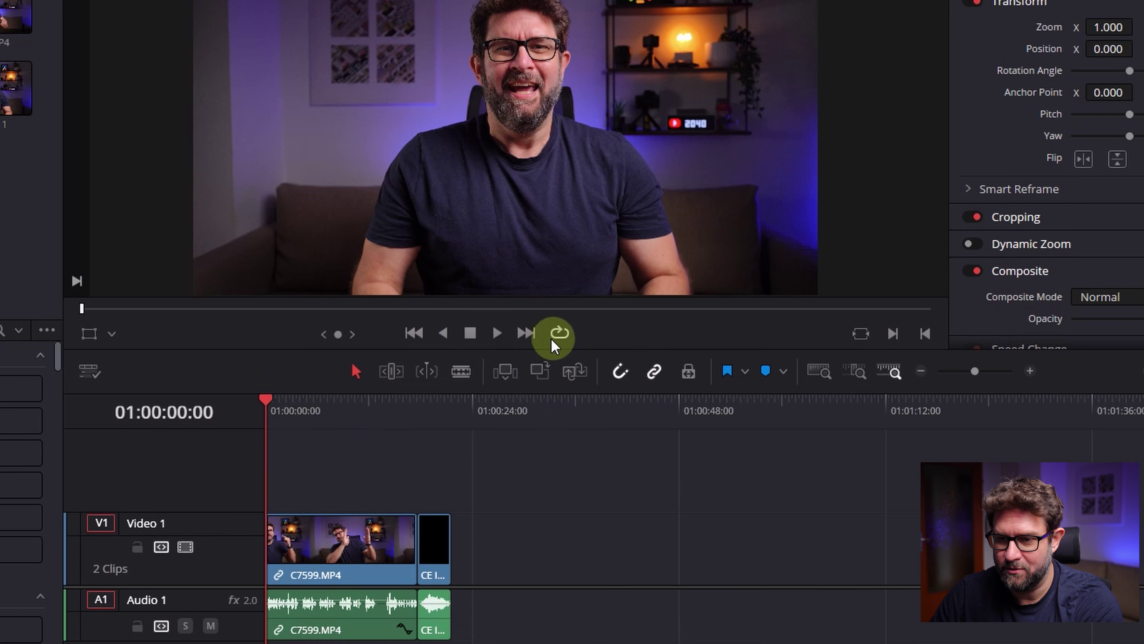
Copy the C7599.MP4 clip and paste a duplicate at about 01:00:38
click(496, 335)
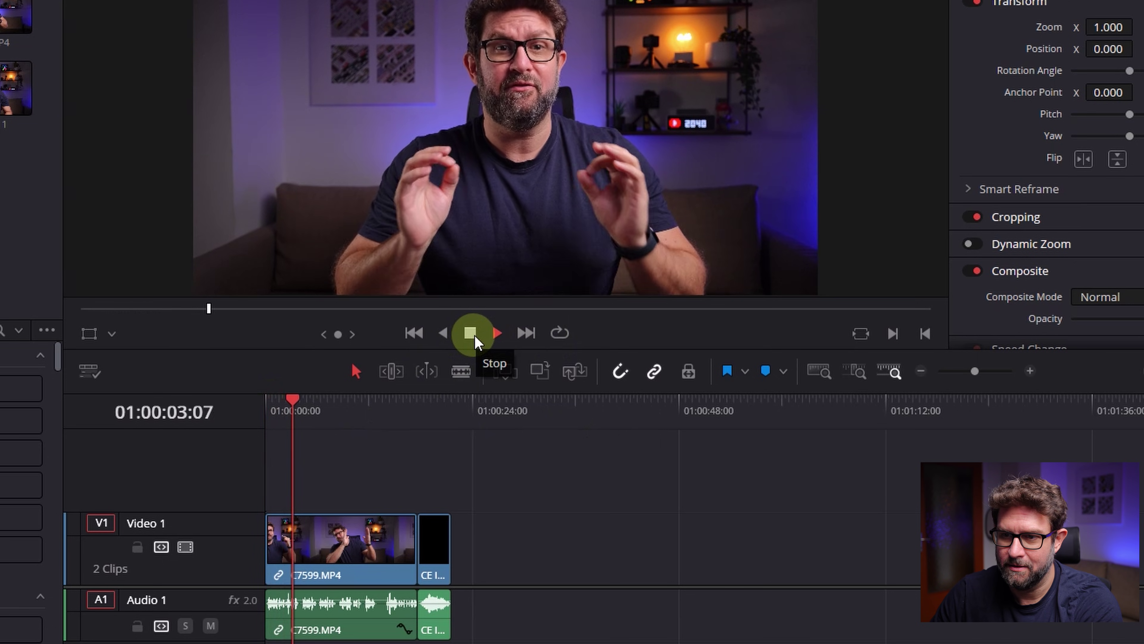
click(472, 333)
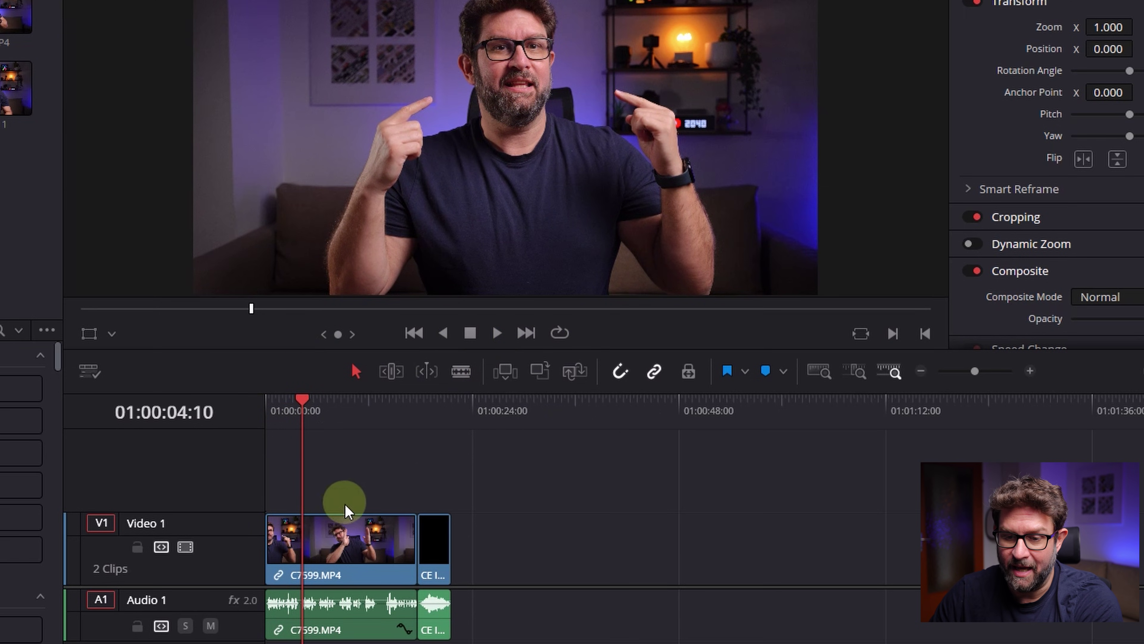
click(342, 542)
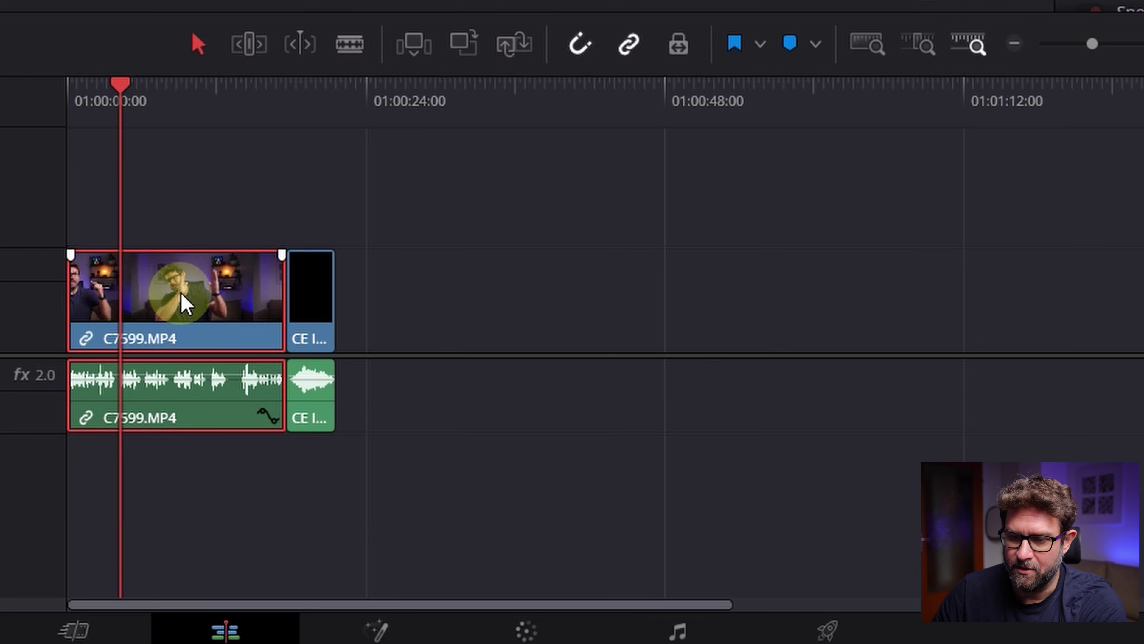
click(226, 288)
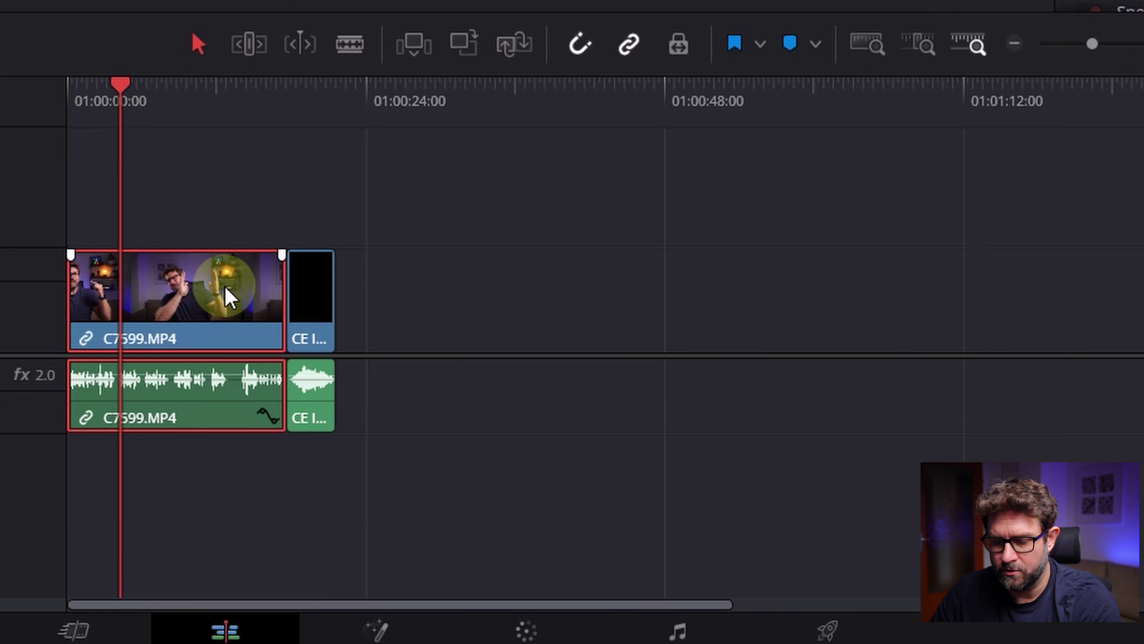
key(ctrl+c)
click(523, 103)
key(ctrl+v)
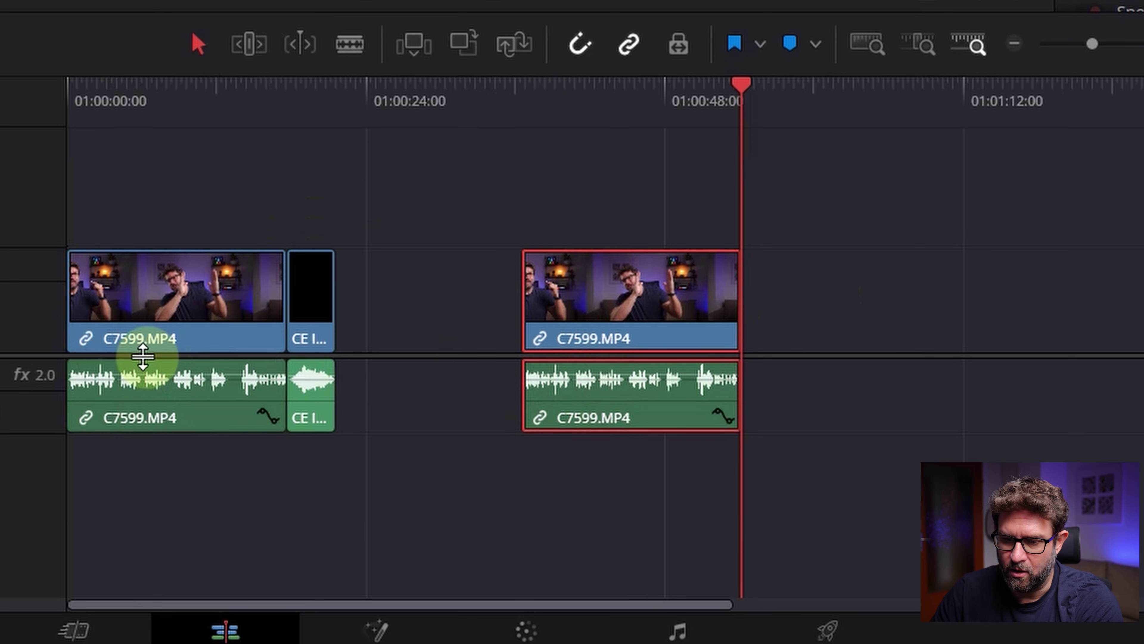
Turn off Snapping and Linked Selection with the pasted clip selected
click(874, 310)
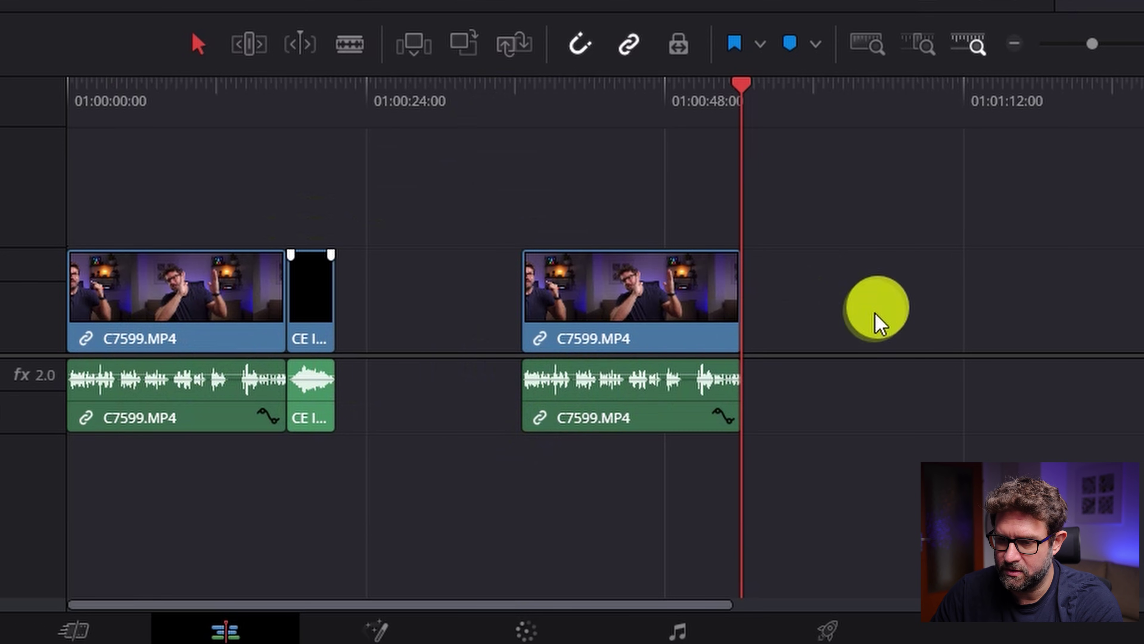
click(609, 289)
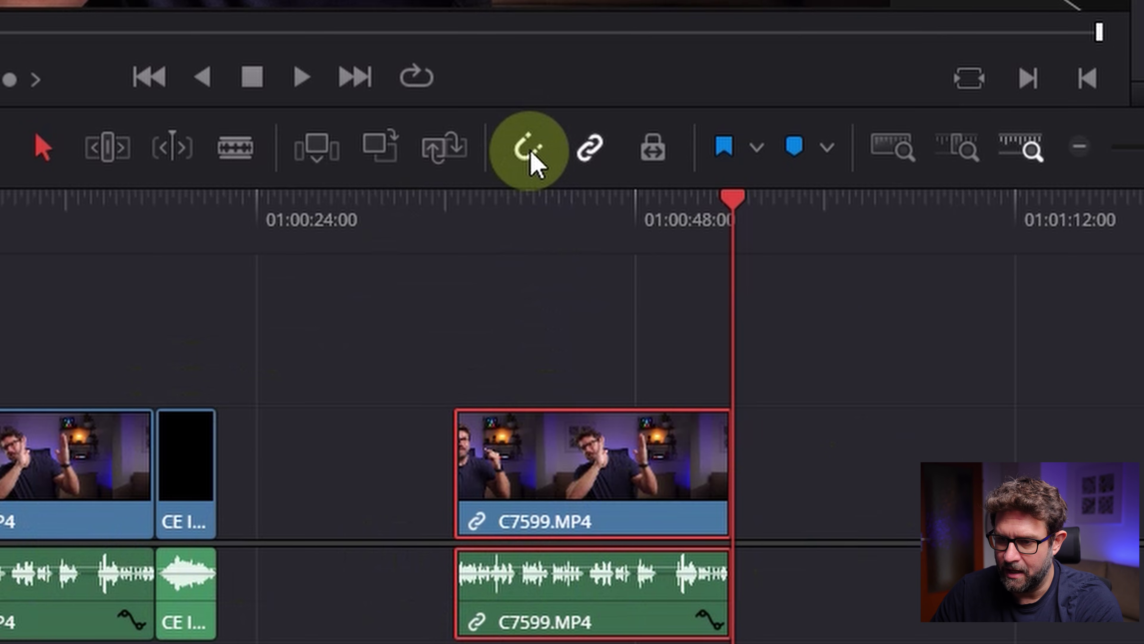
click(535, 165)
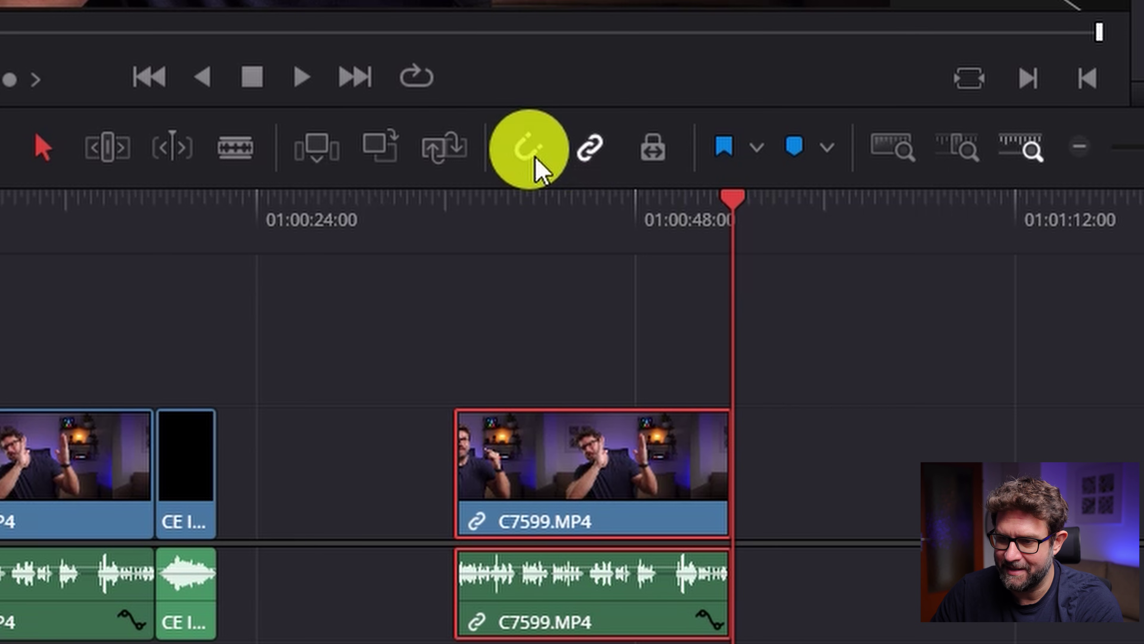
click(593, 163)
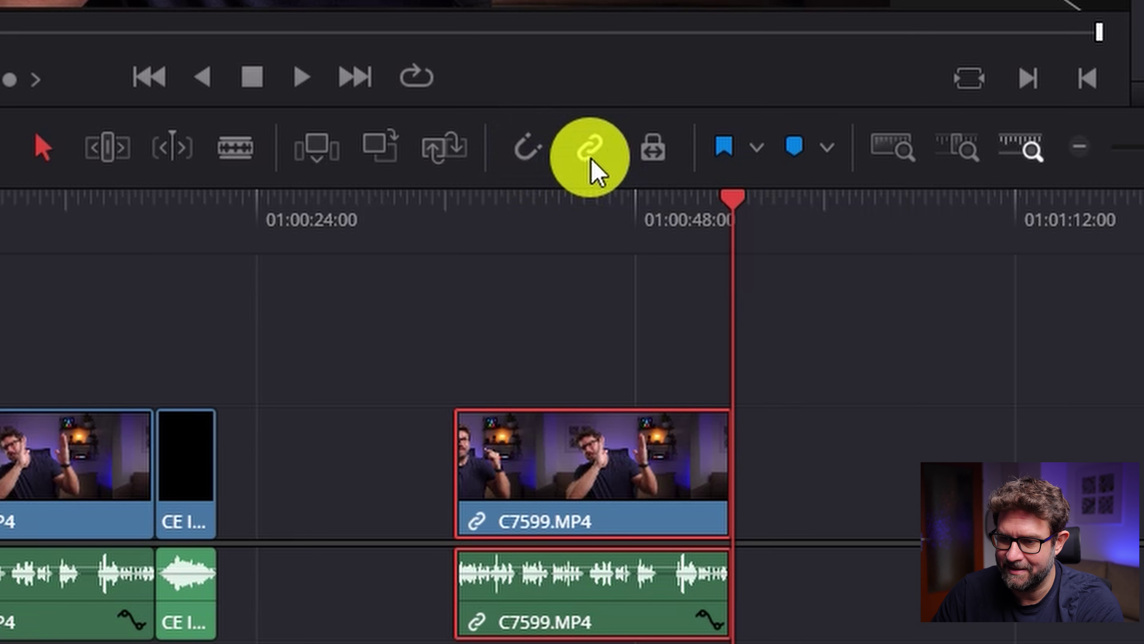
Delete the pasted clip's audio and move its video onto Video 2 above the original
click(897, 509)
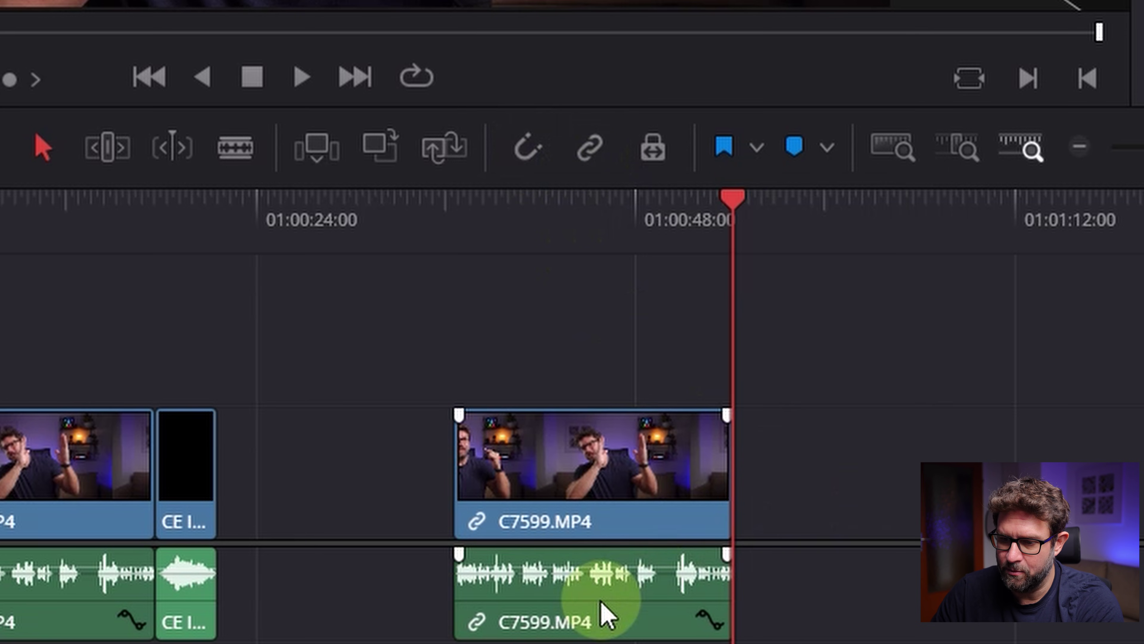
click(608, 615)
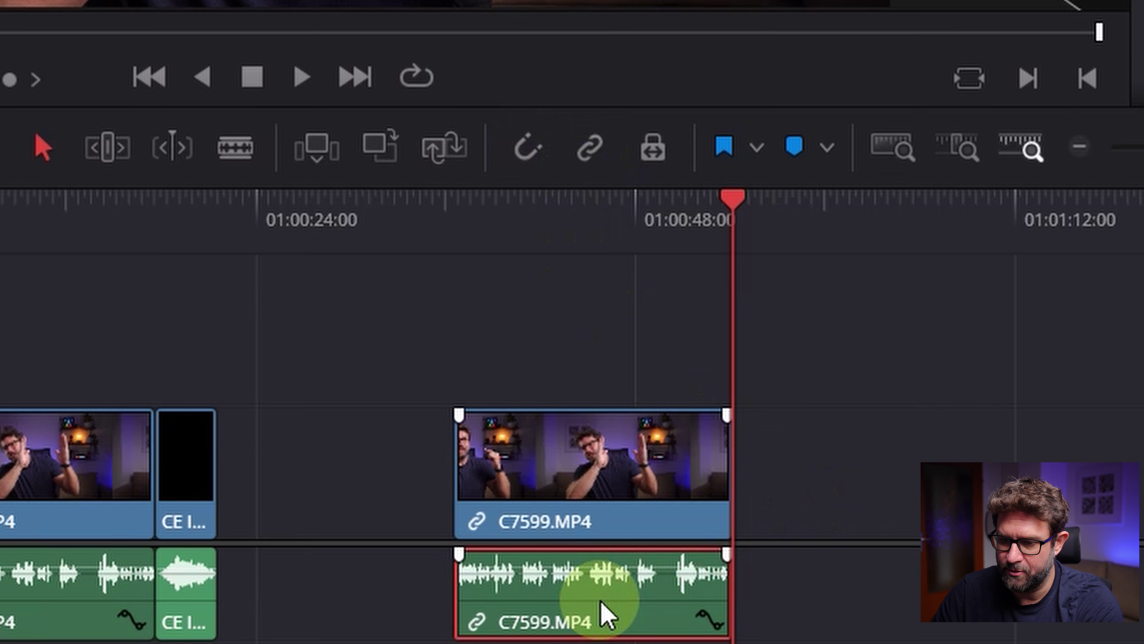
key(Delete)
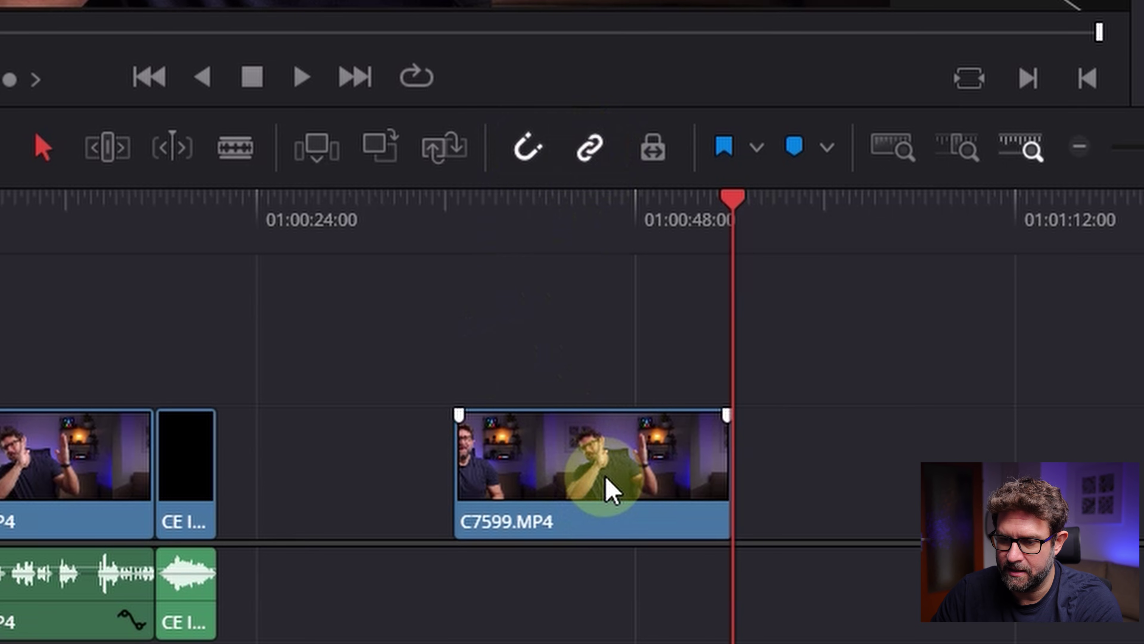
drag(608, 485, 0, 333)
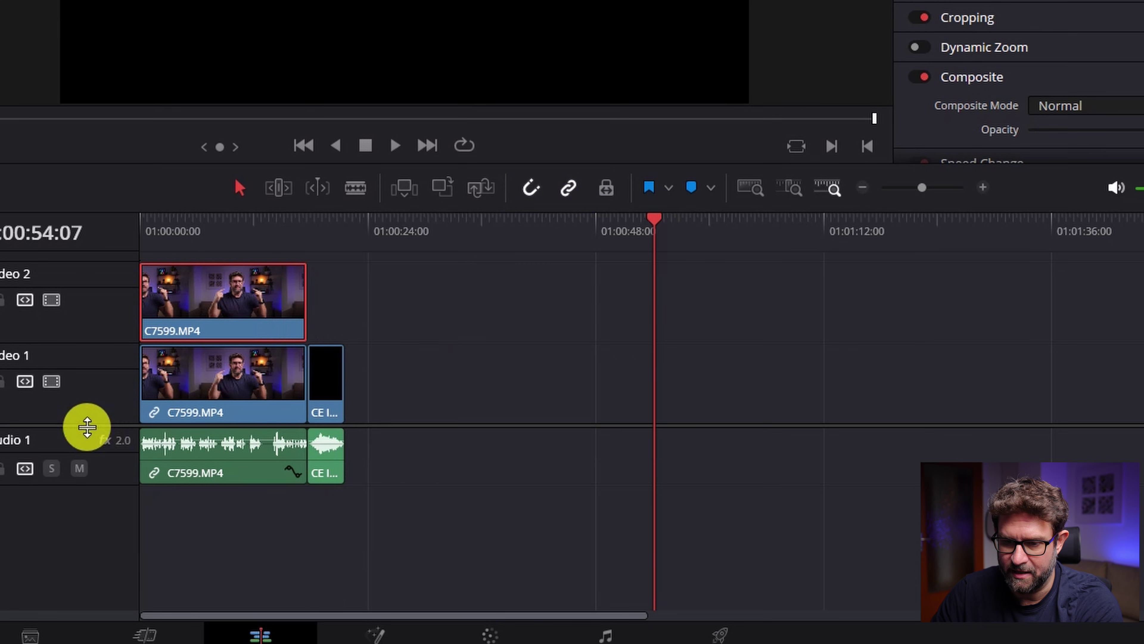
drag(87, 426, 89, 456)
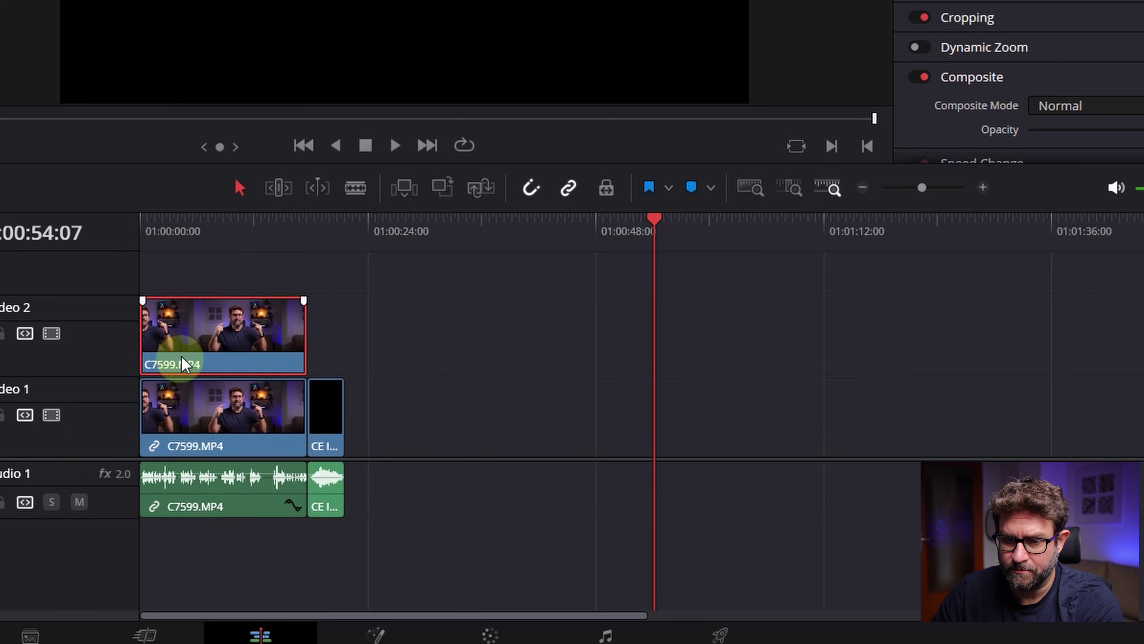
Open the Video 2 clip on the Color page and add a circle window
click(141, 225)
click(247, 350)
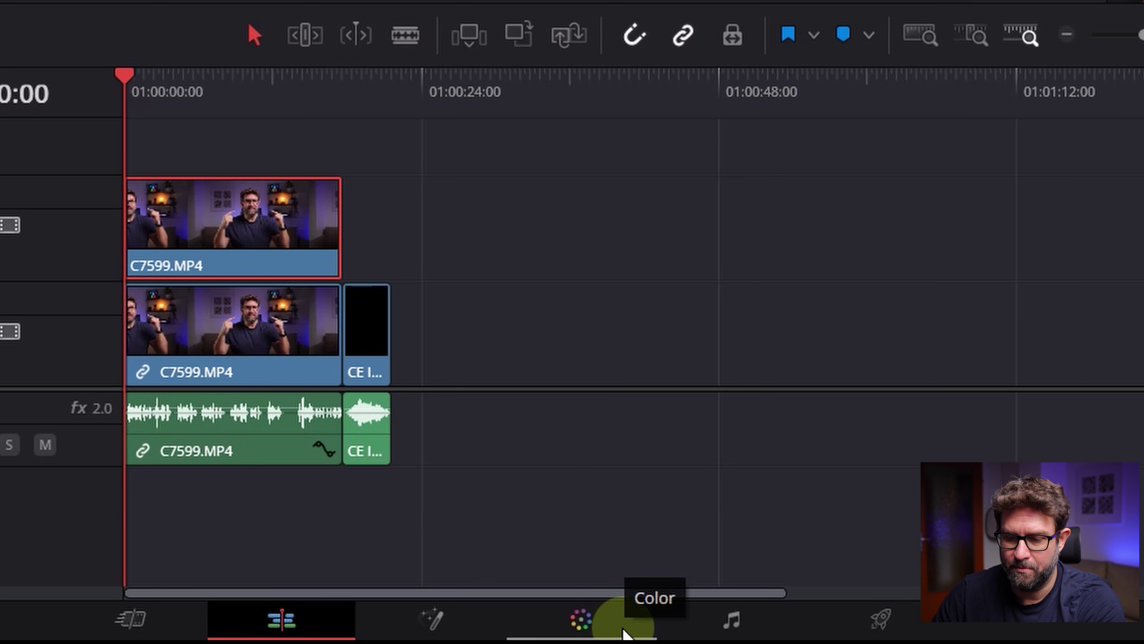
click(623, 630)
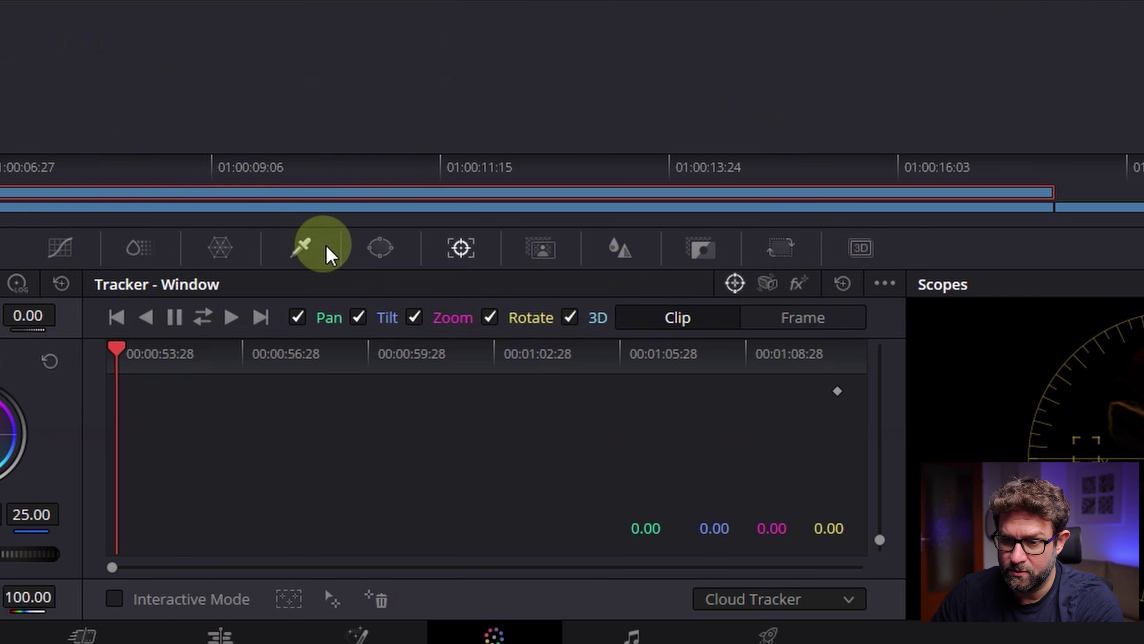
click(390, 248)
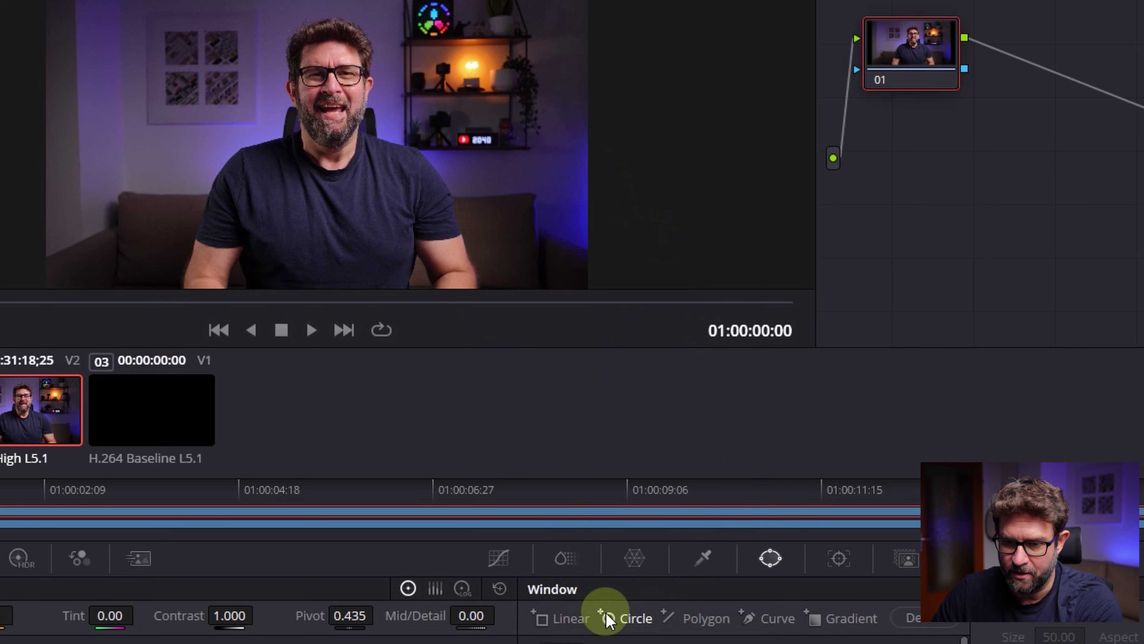
click(190, 319)
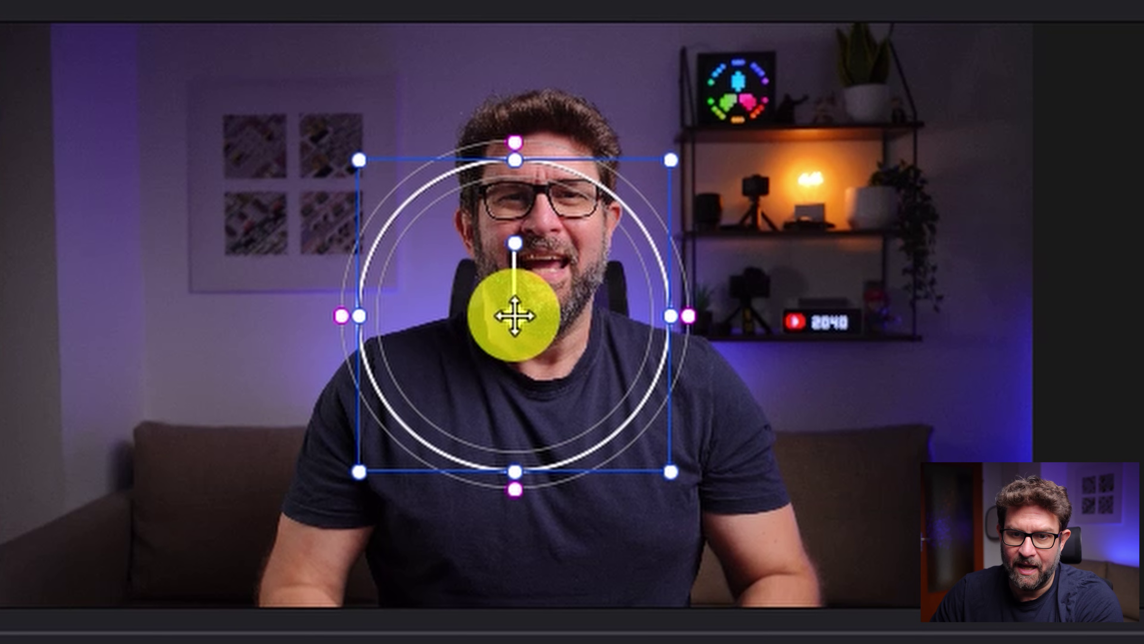
Move the circle over the face and narrow it to an upright oval (Size 36.42, Pan 51.01)
drag(318, 137, 337, 88)
drag(543, 220, 540, 226)
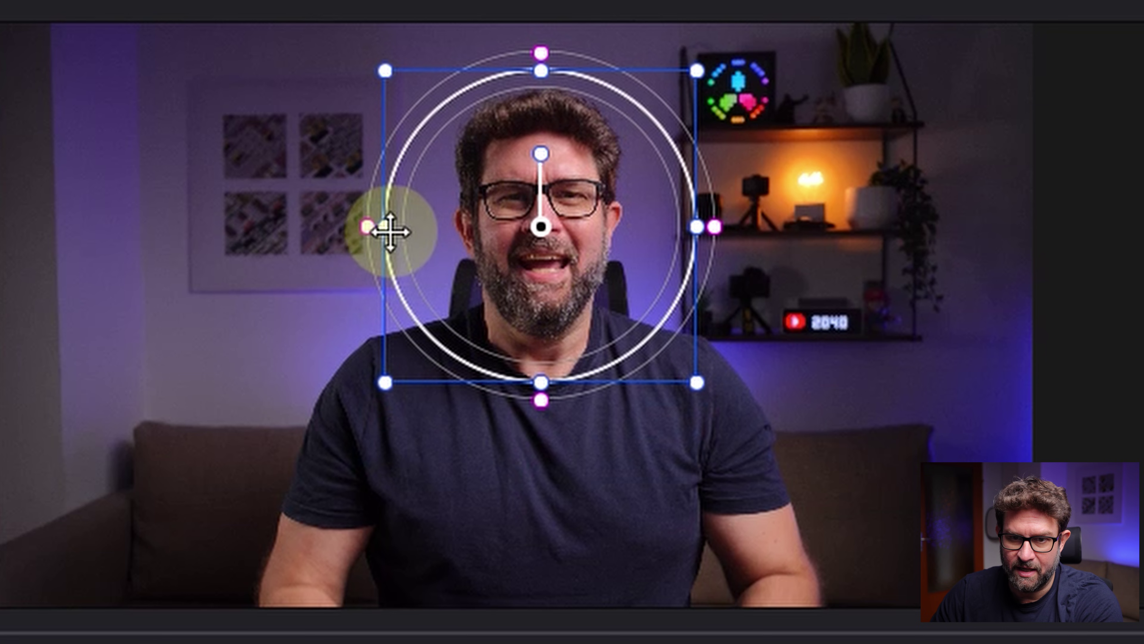
drag(386, 227, 428, 227)
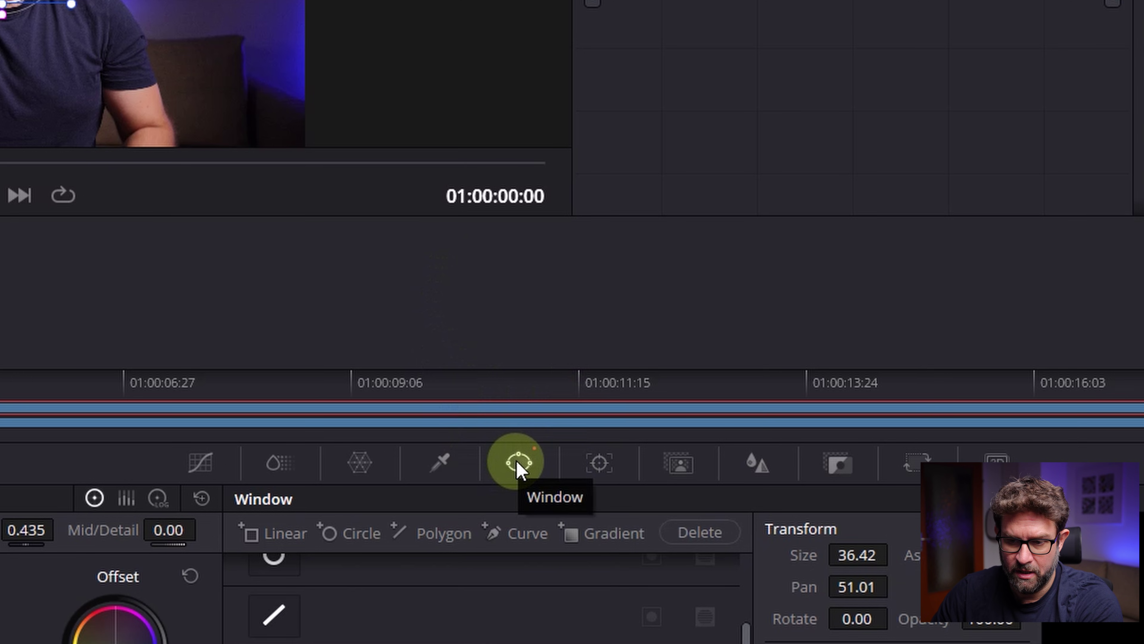
Track the face oval forward and backward across the whole Video 2 clip
click(604, 461)
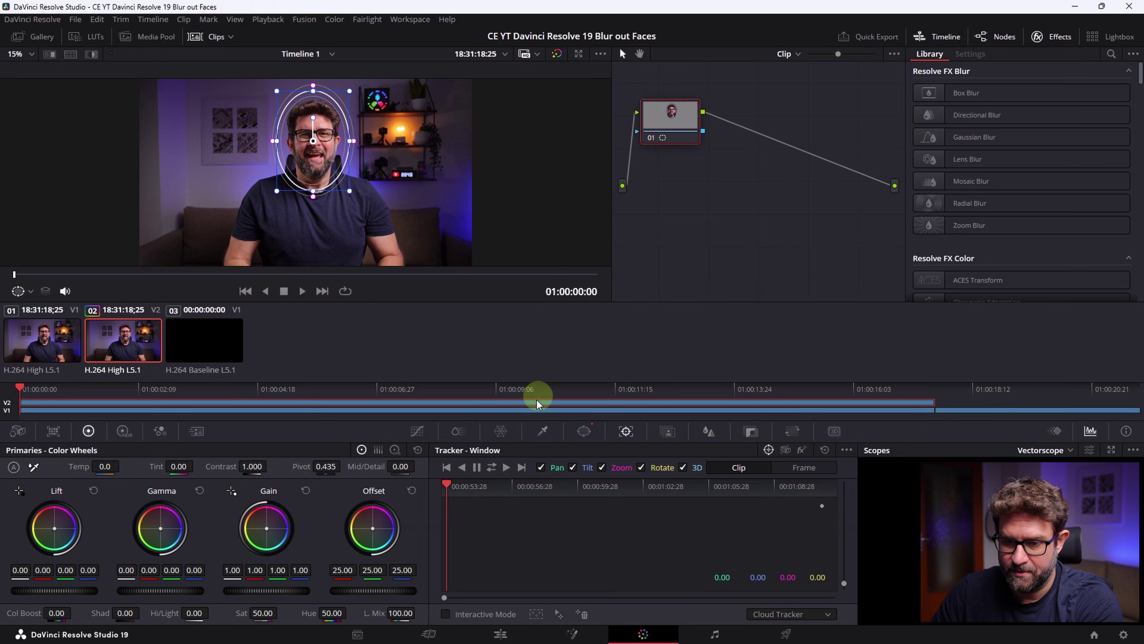
click(497, 468)
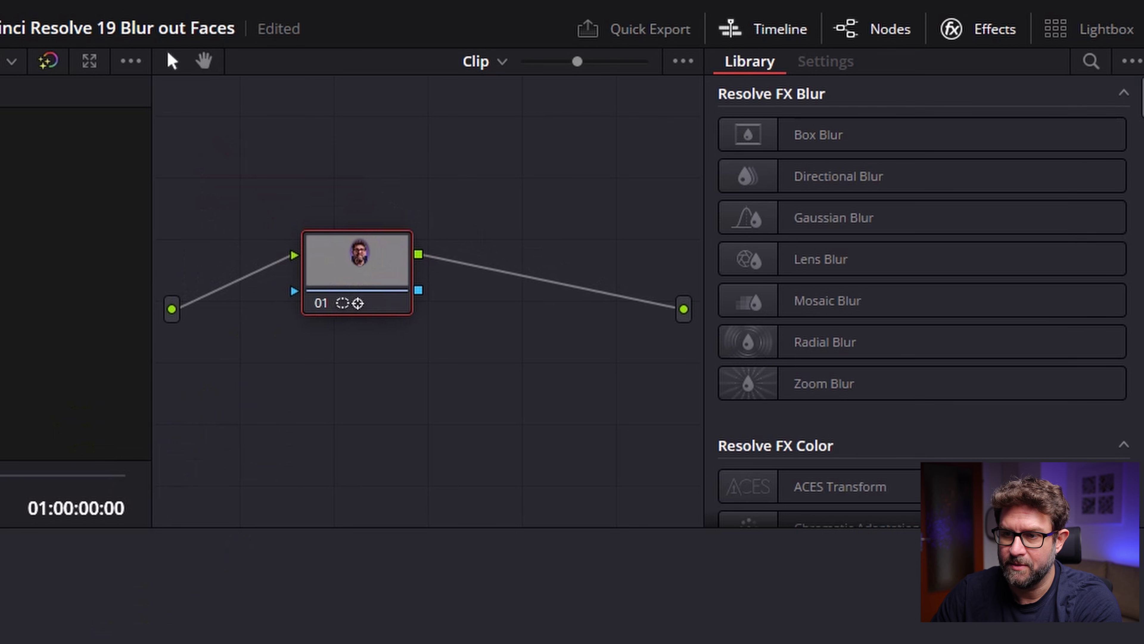
Reposition node 01 toward the centre of the node graph
drag(365, 257, 390, 278)
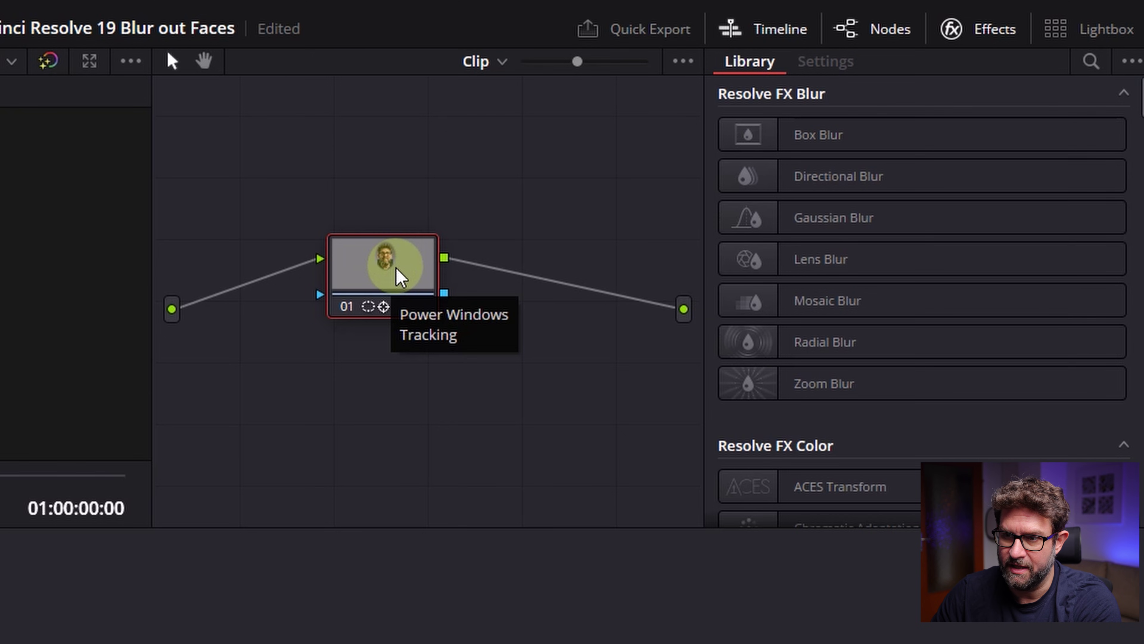
drag(397, 269, 403, 277)
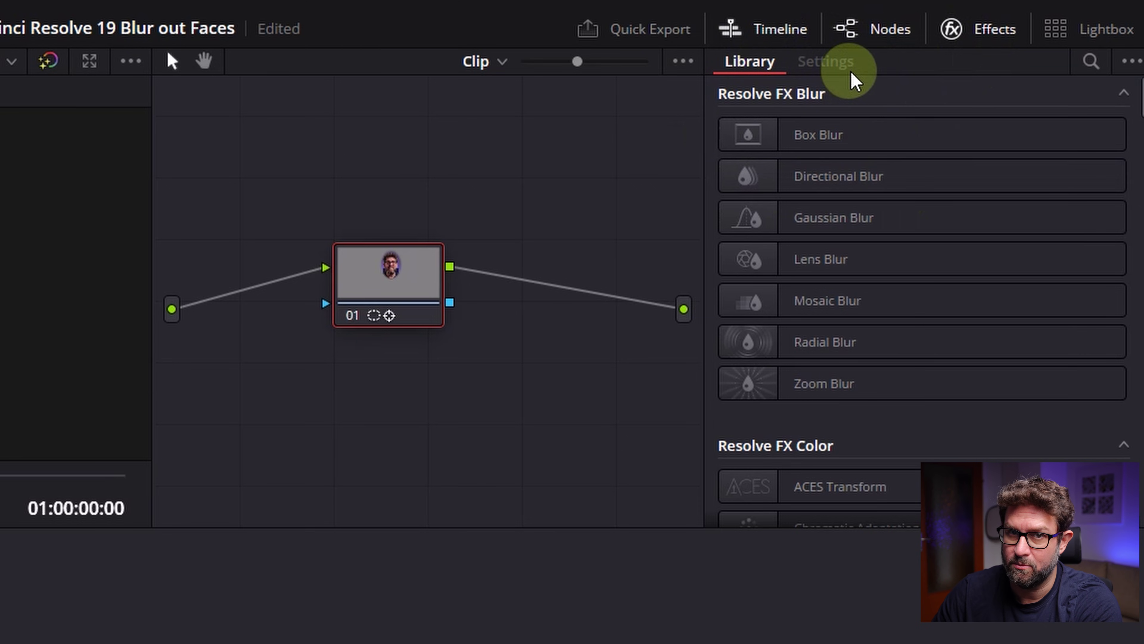
click(977, 38)
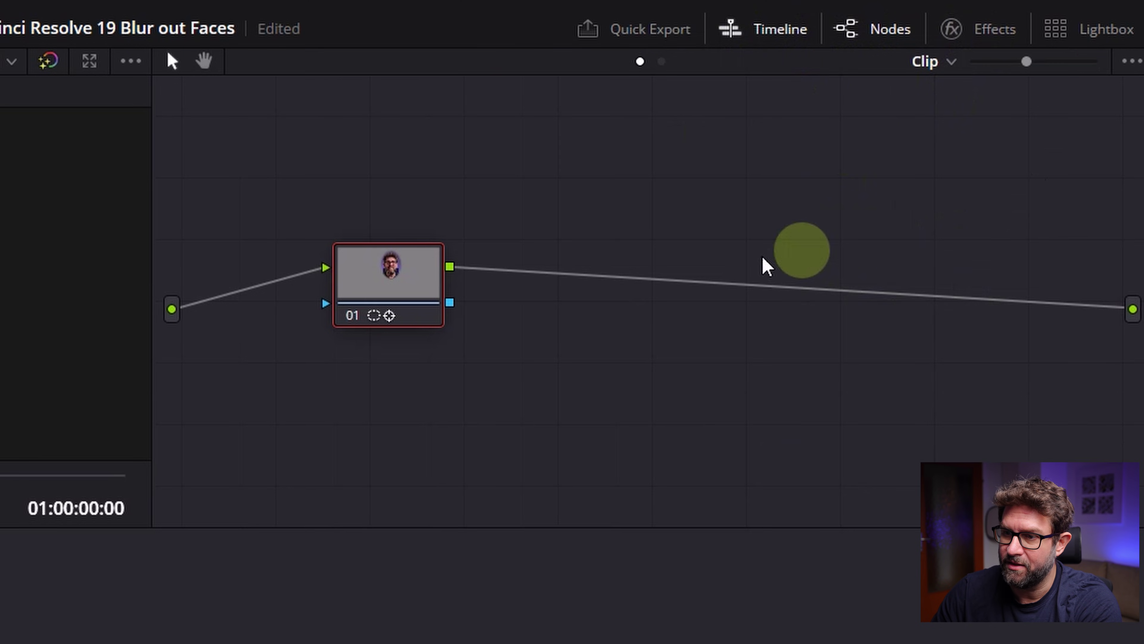
drag(428, 266, 475, 299)
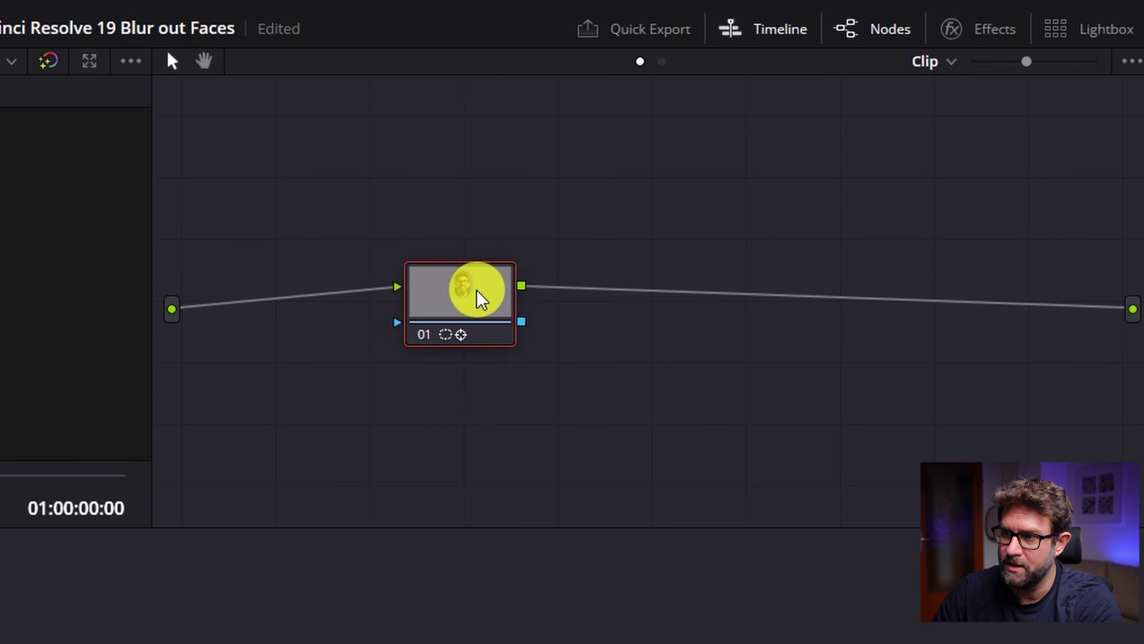
Search the Effects library for 'mo' and select Mosaic Blur
click(985, 28)
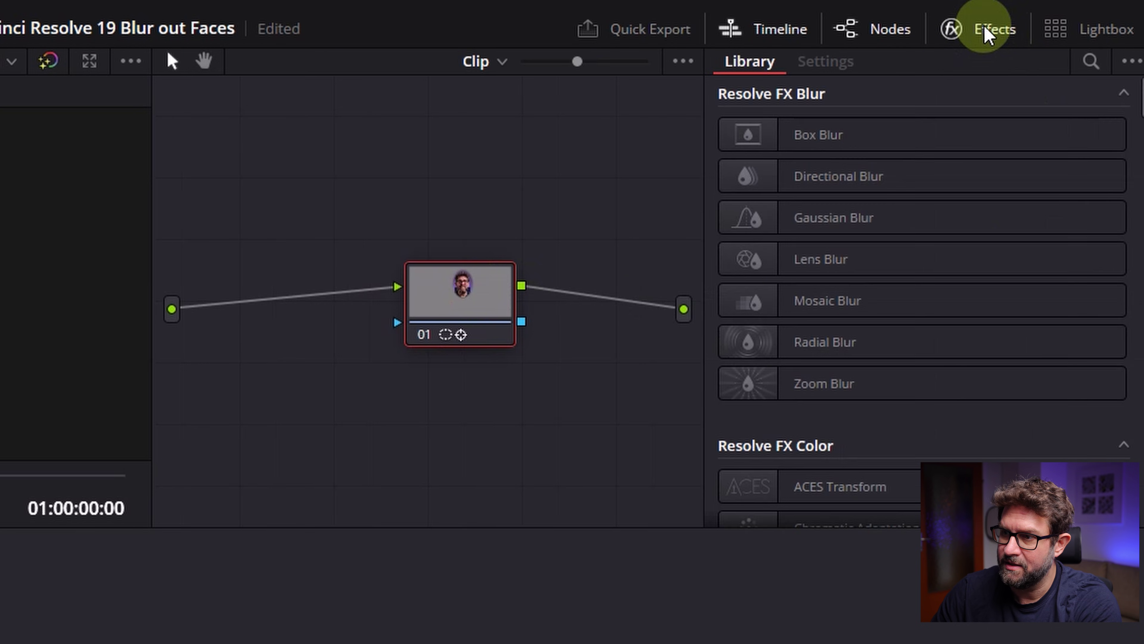
click(1090, 62)
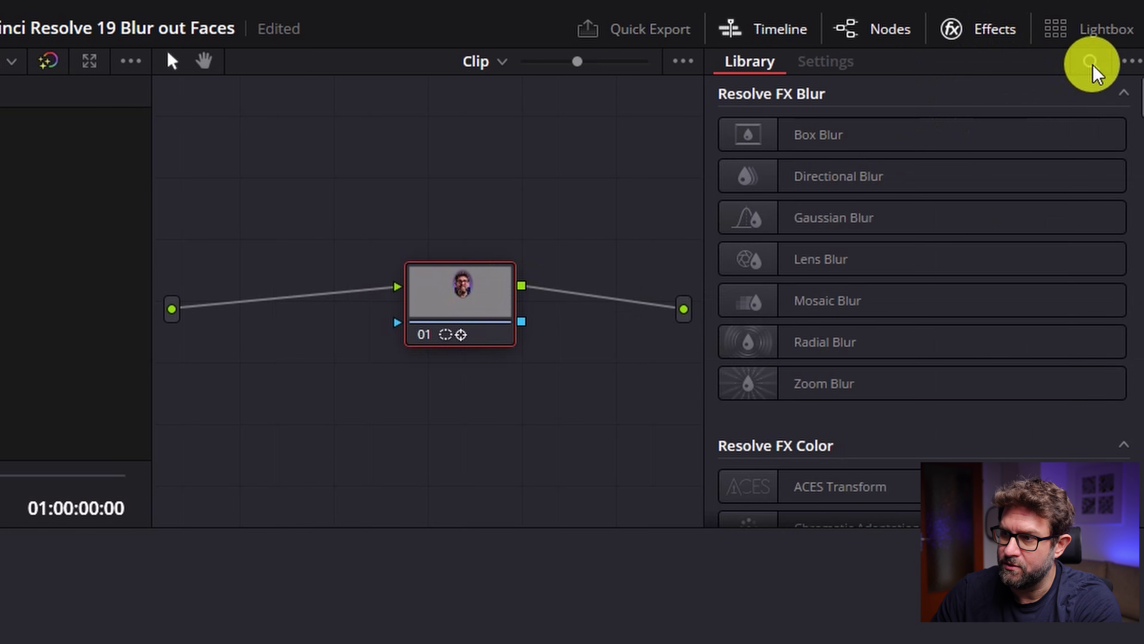
click(911, 101)
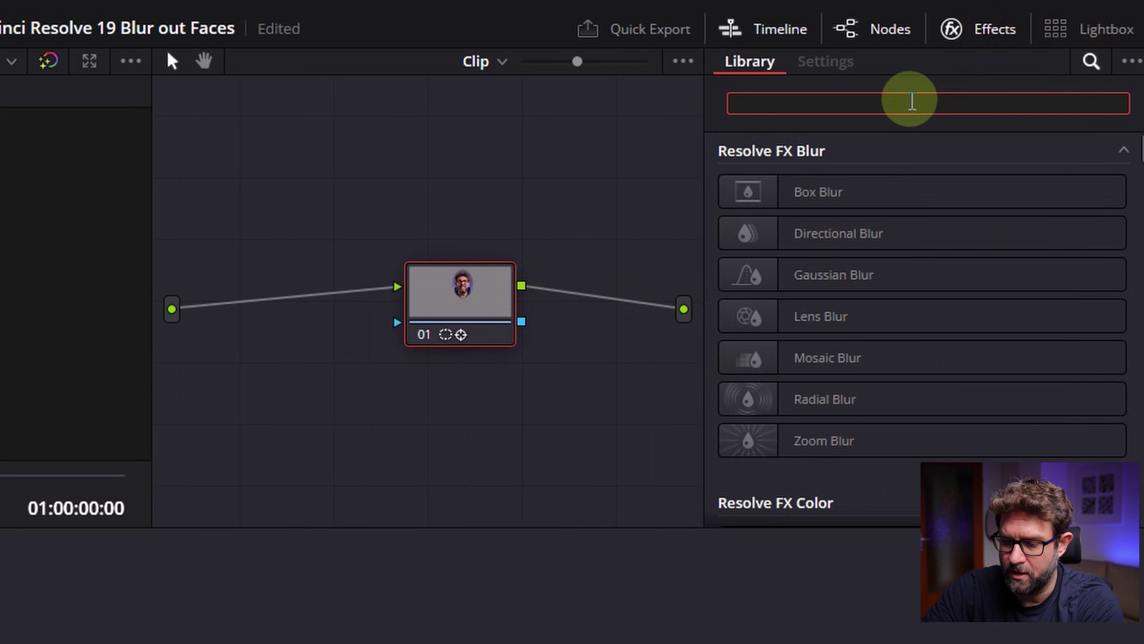
text(mo)
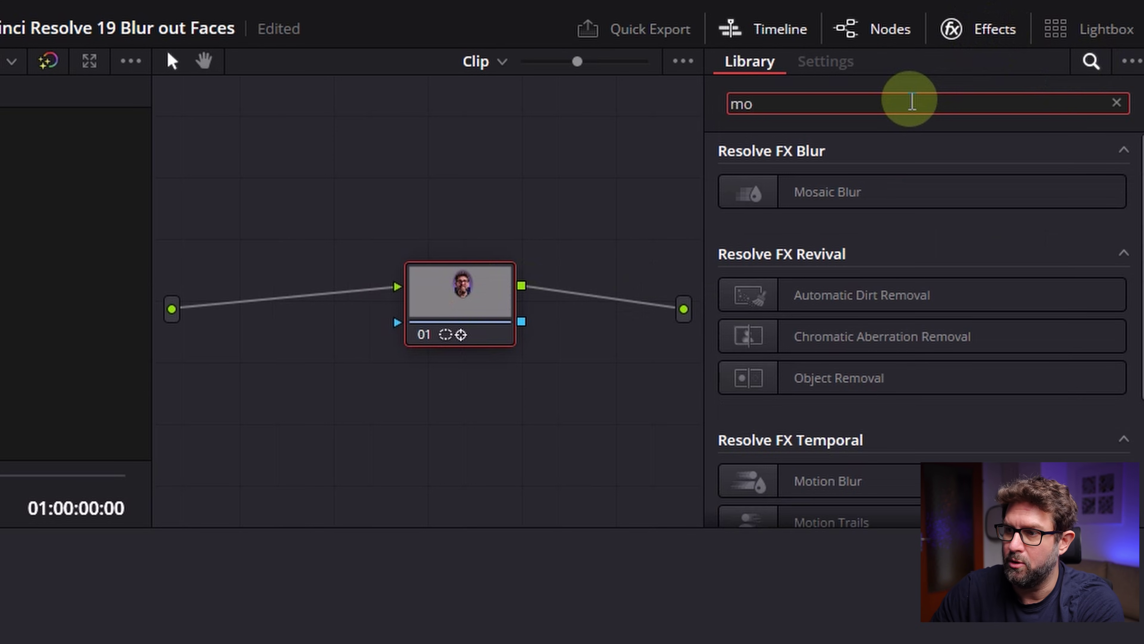
click(843, 190)
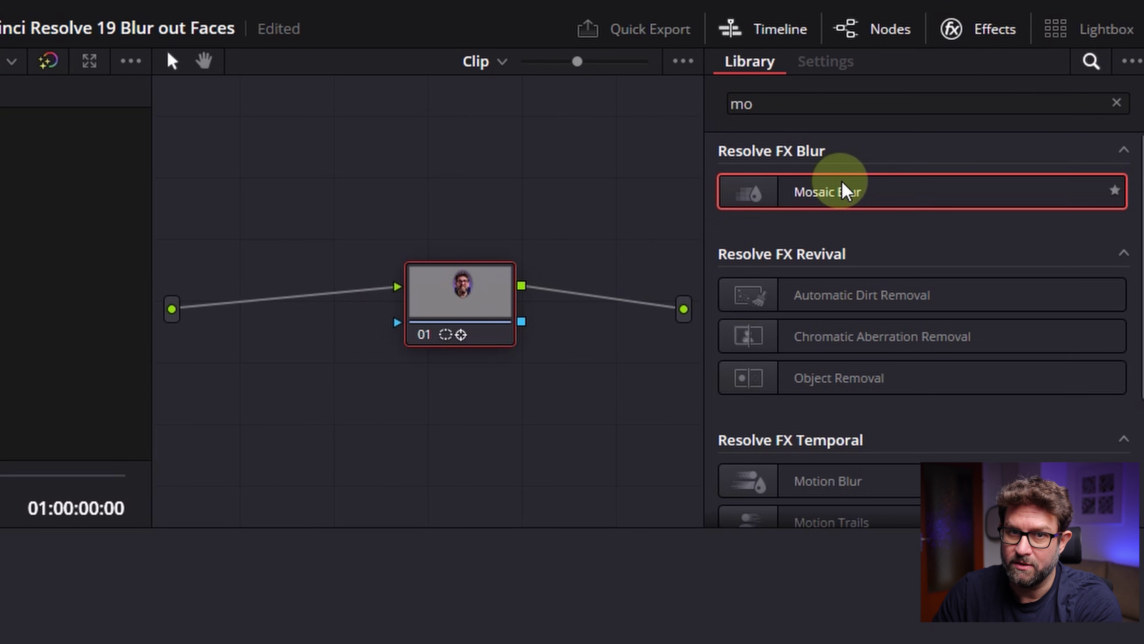
Apply Mosaic Blur to node 01 and lower its Pixel Frequency to 66.2
drag(851, 191, 465, 305)
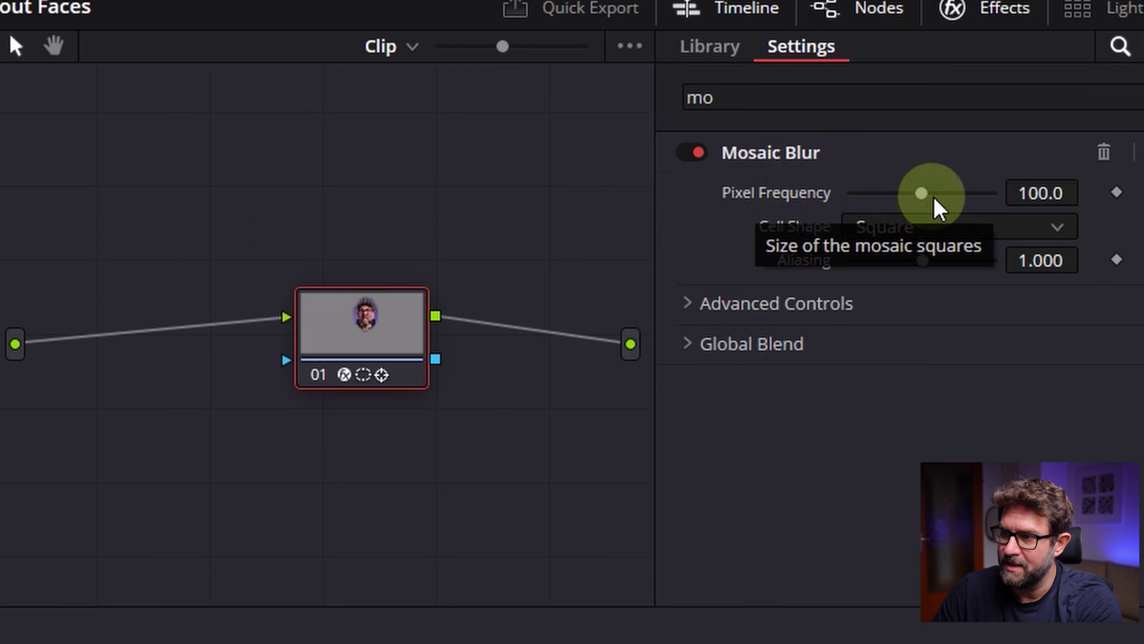
drag(922, 193, 910, 192)
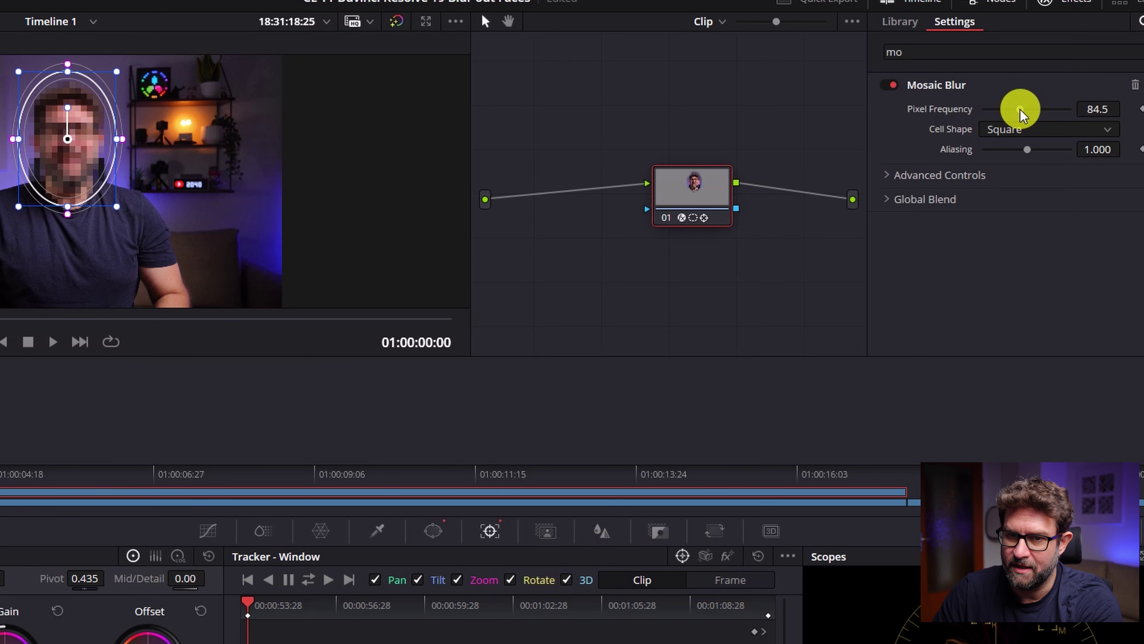
drag(1020, 109, 1016, 108)
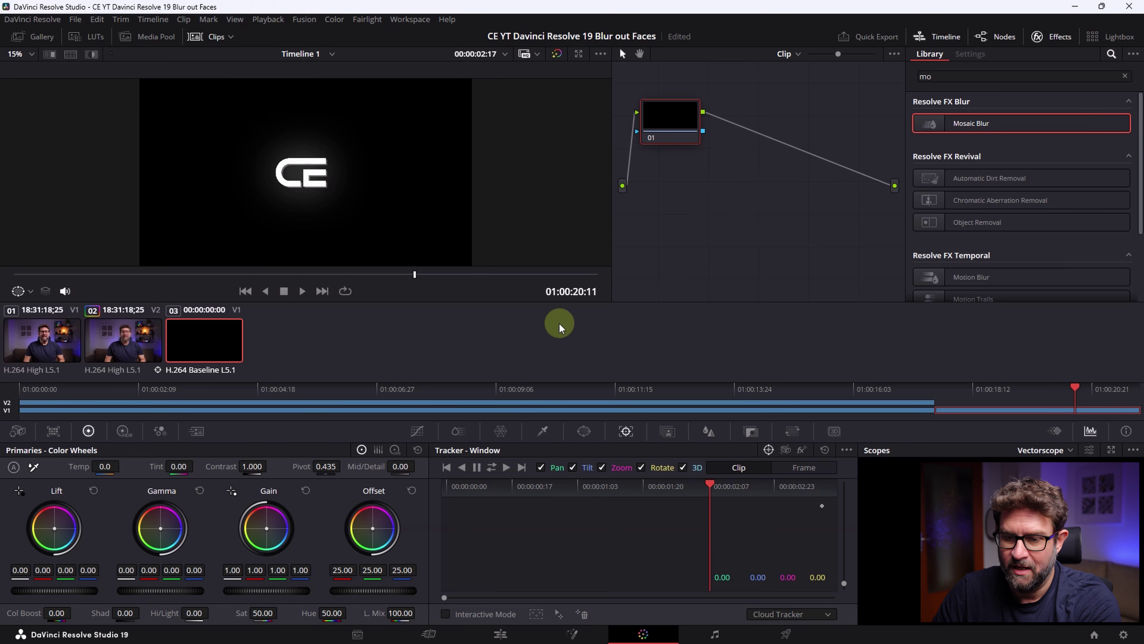
Return to the Edit page, showing the pixelated face at the timeline start
click(502, 634)
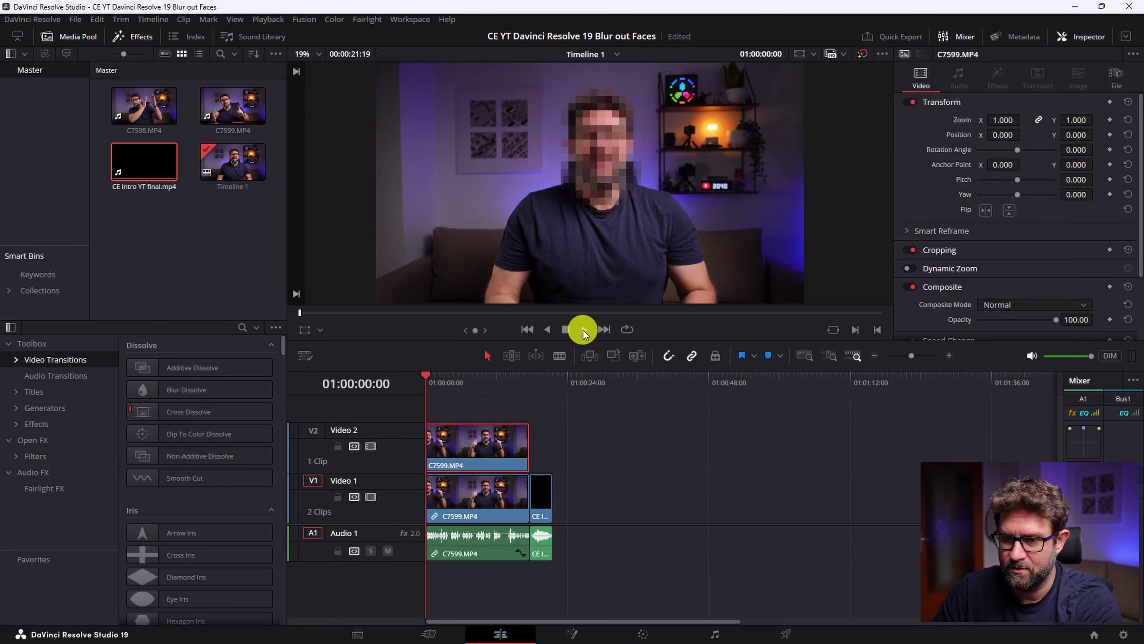
Play the edit twice from the start to confirm the pixelation follows the face
click(577, 329)
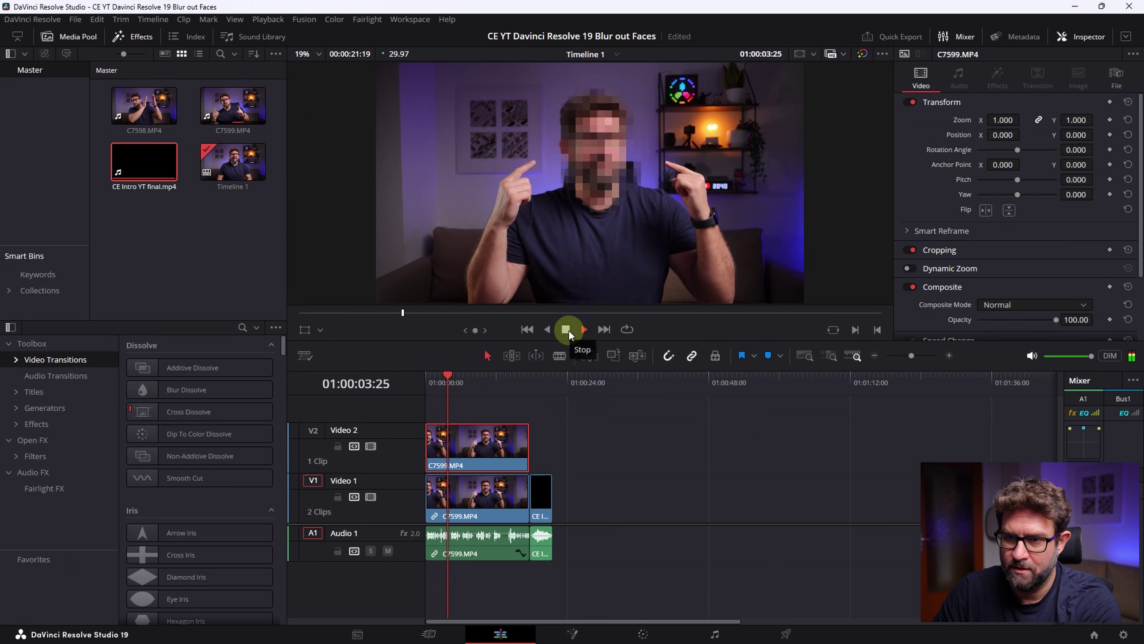
click(567, 329)
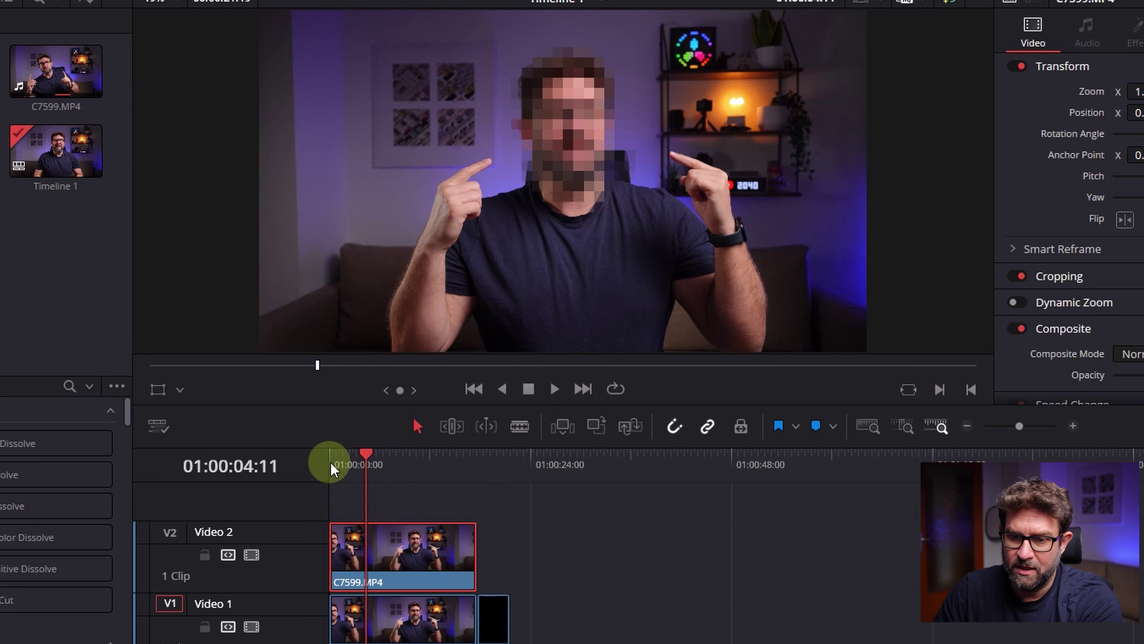
click(295, 138)
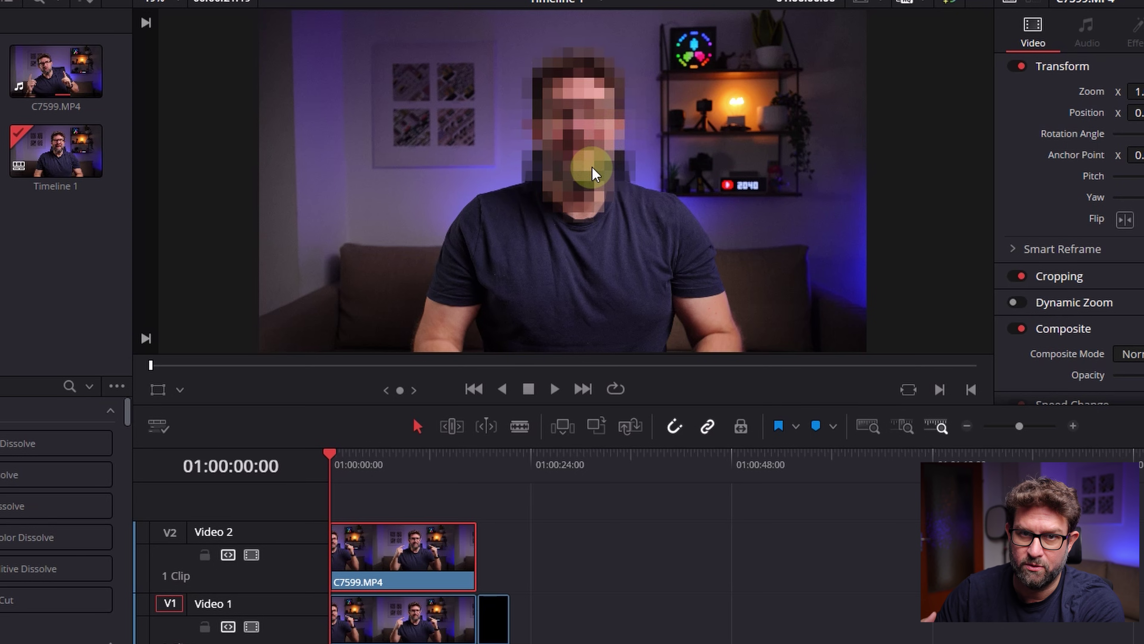
click(560, 390)
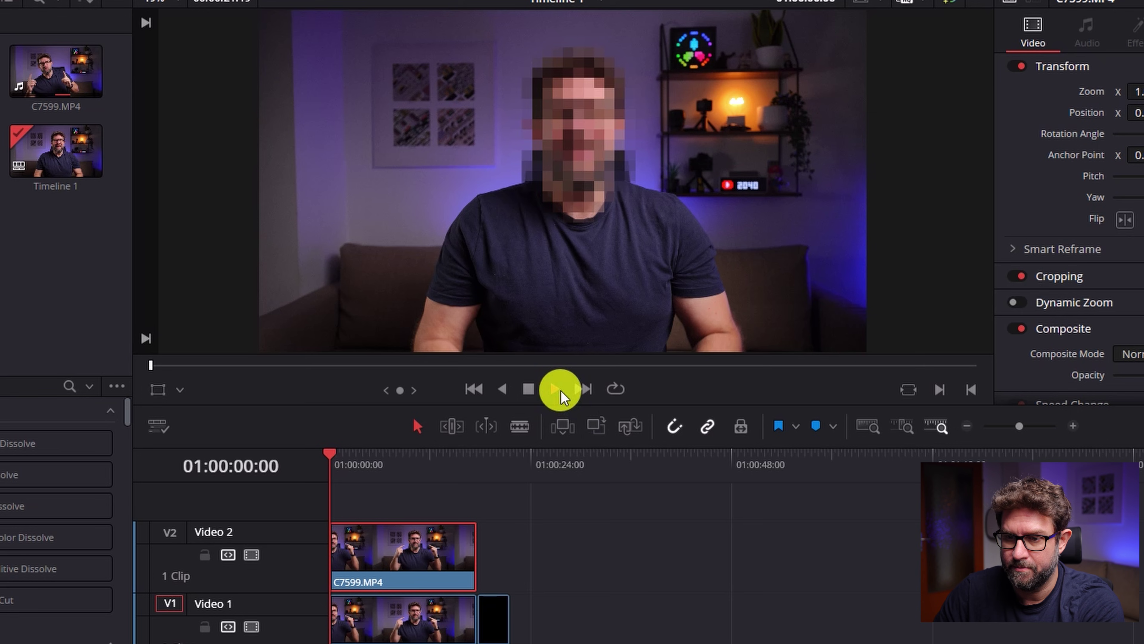
click(534, 389)
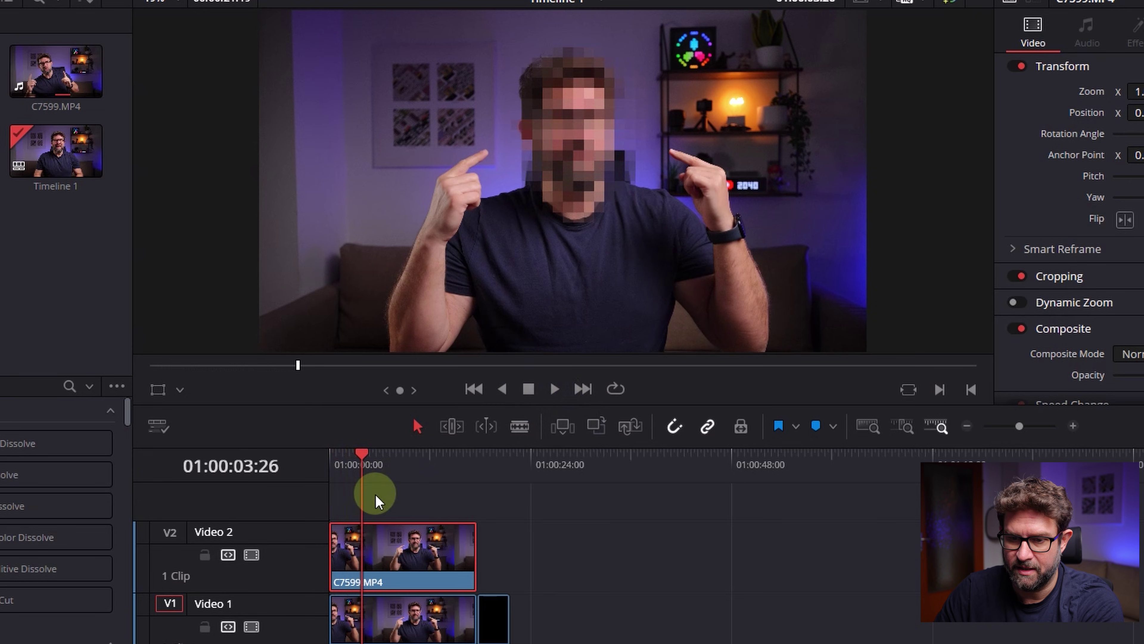
Trim the V2 clip to start 03:26 later and play back from the start
drag(340, 537, 340, 540)
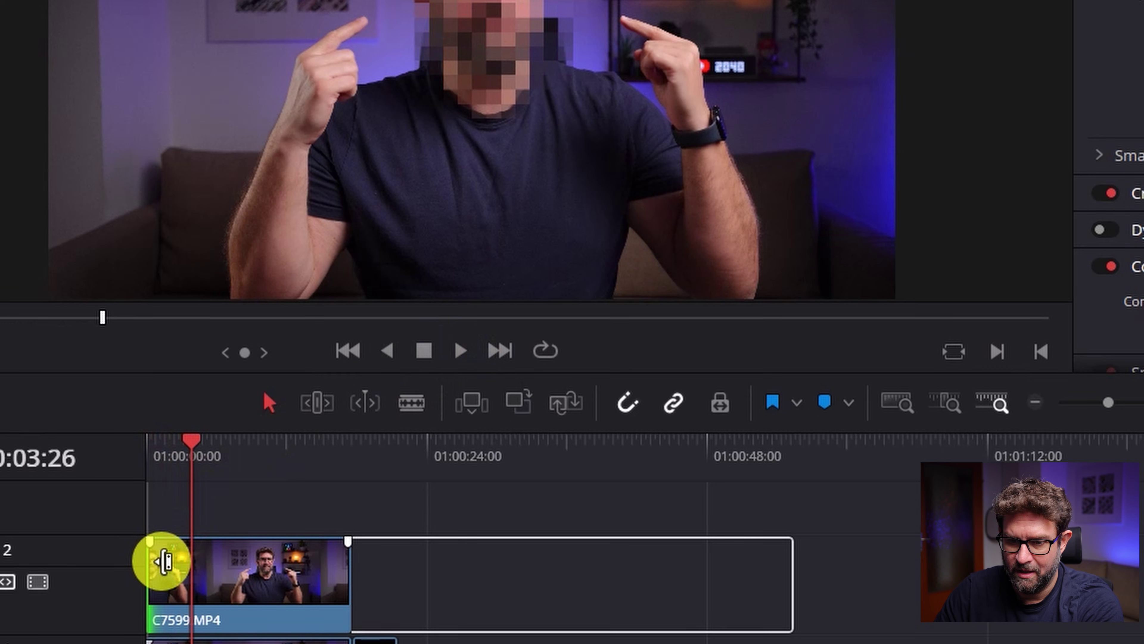
drag(164, 561, 197, 561)
key(Home)
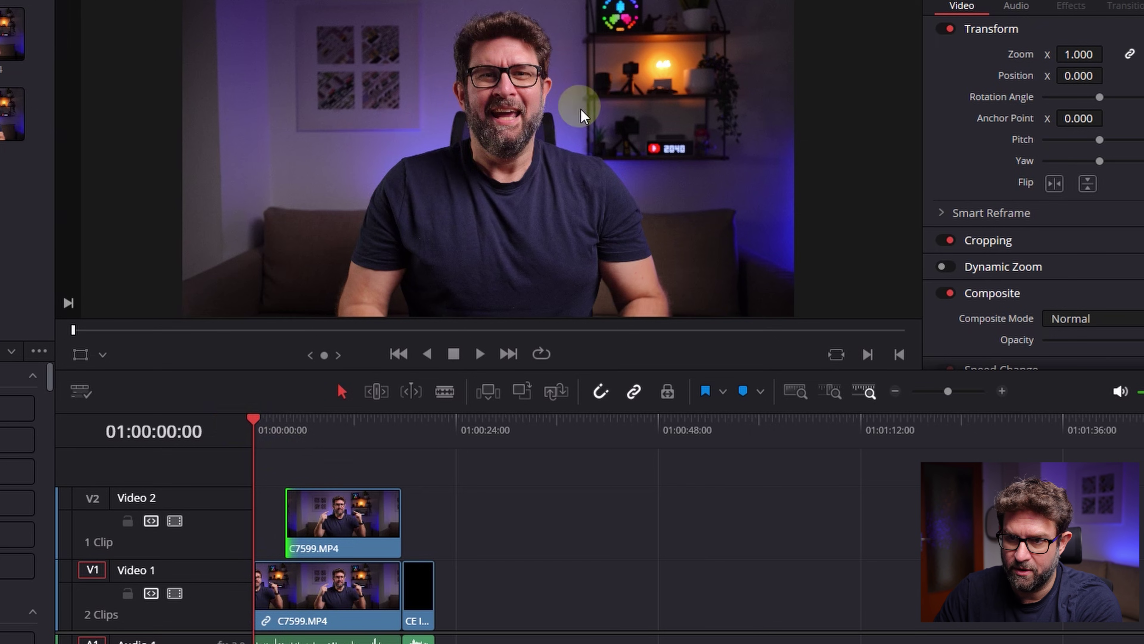
click(481, 354)
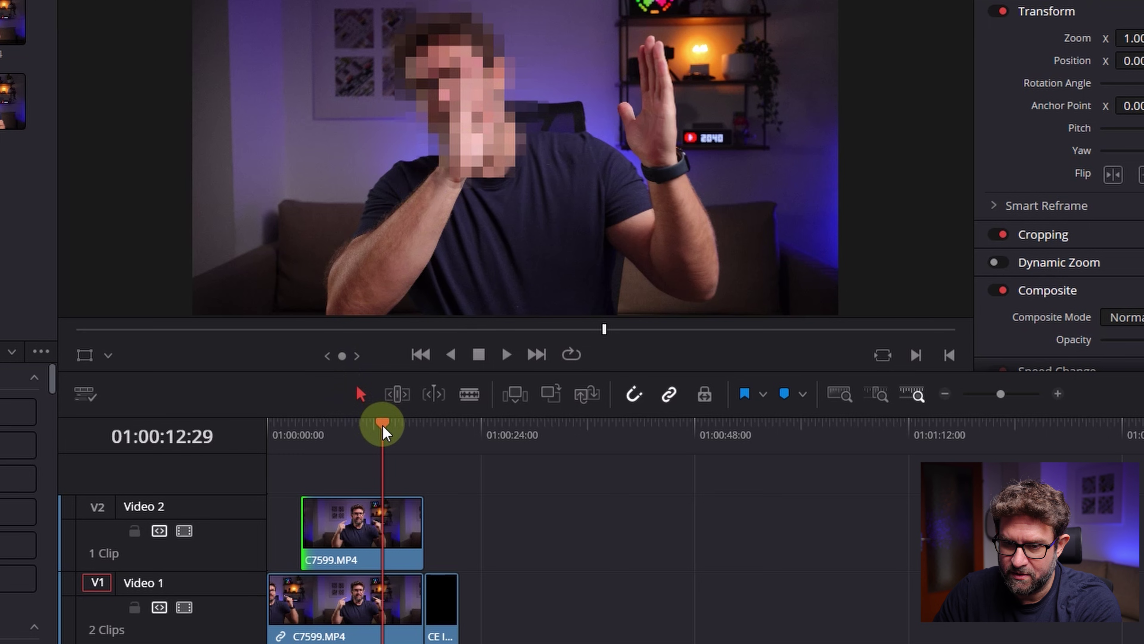
Trim the V2 clip's end to 01:00:11:21, review the blur's end, and select the V1 clip
drag(382, 426, 379, 425)
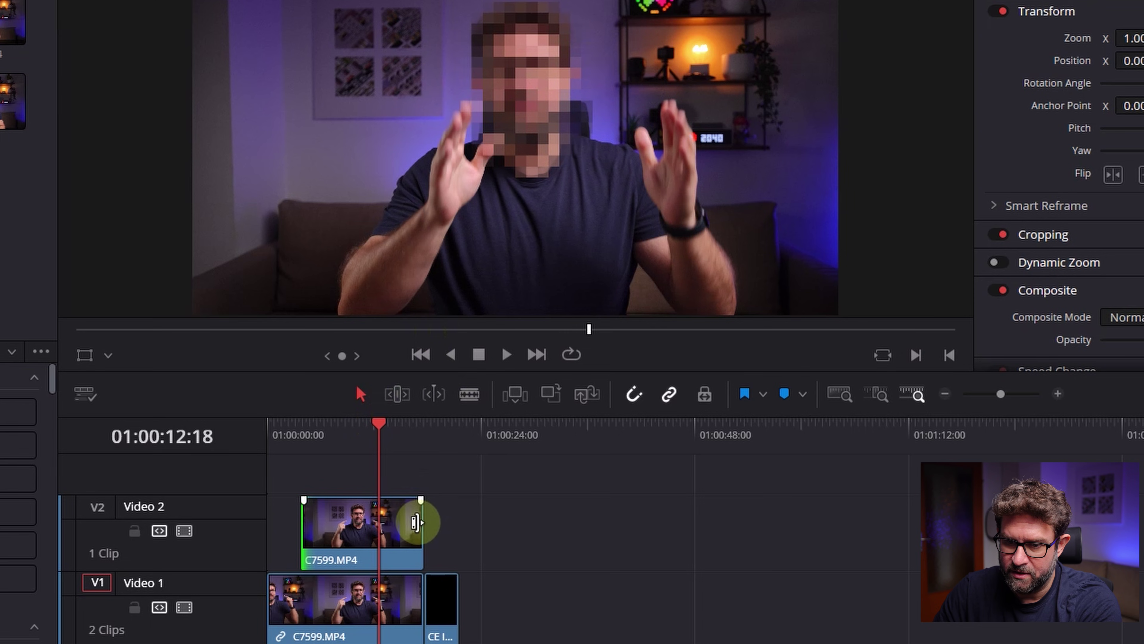
drag(416, 522, 380, 524)
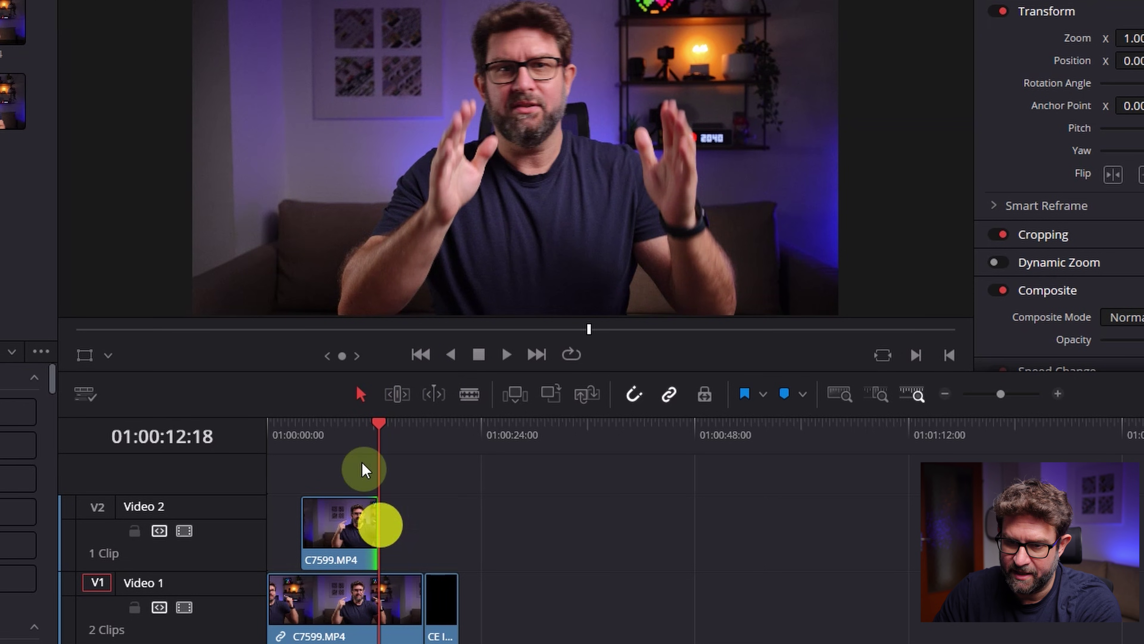
click(493, 357)
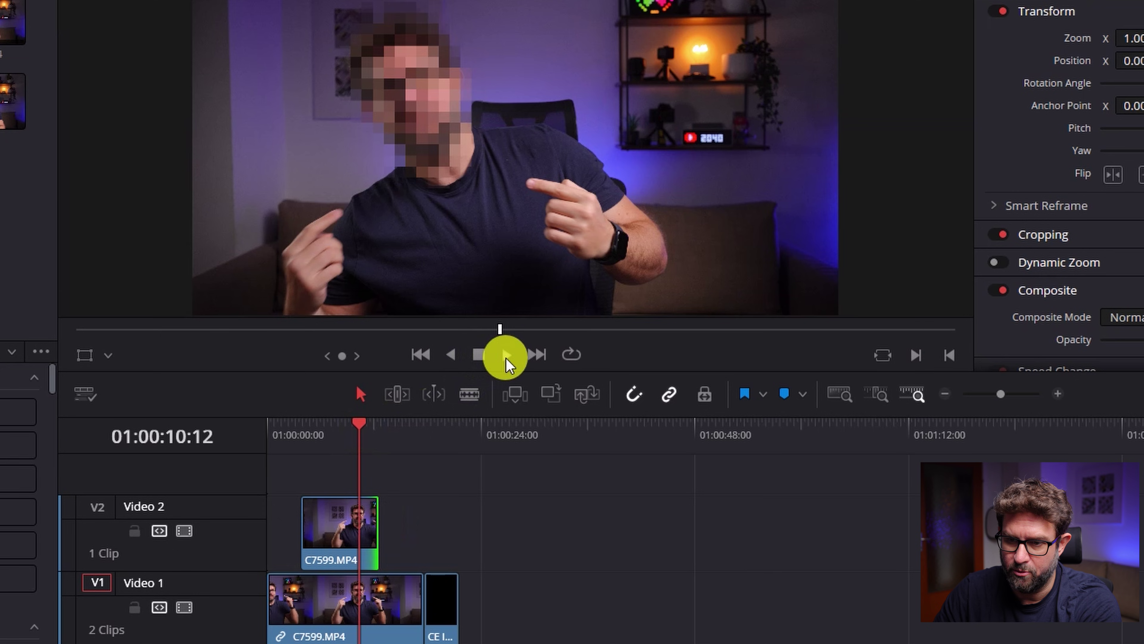
click(506, 358)
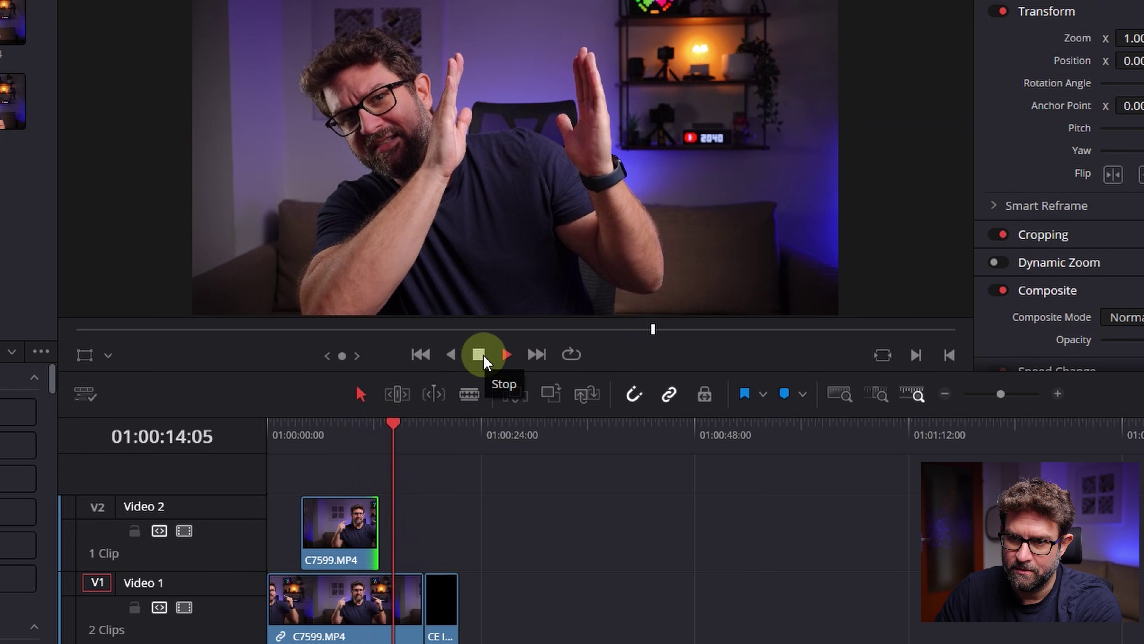
click(481, 356)
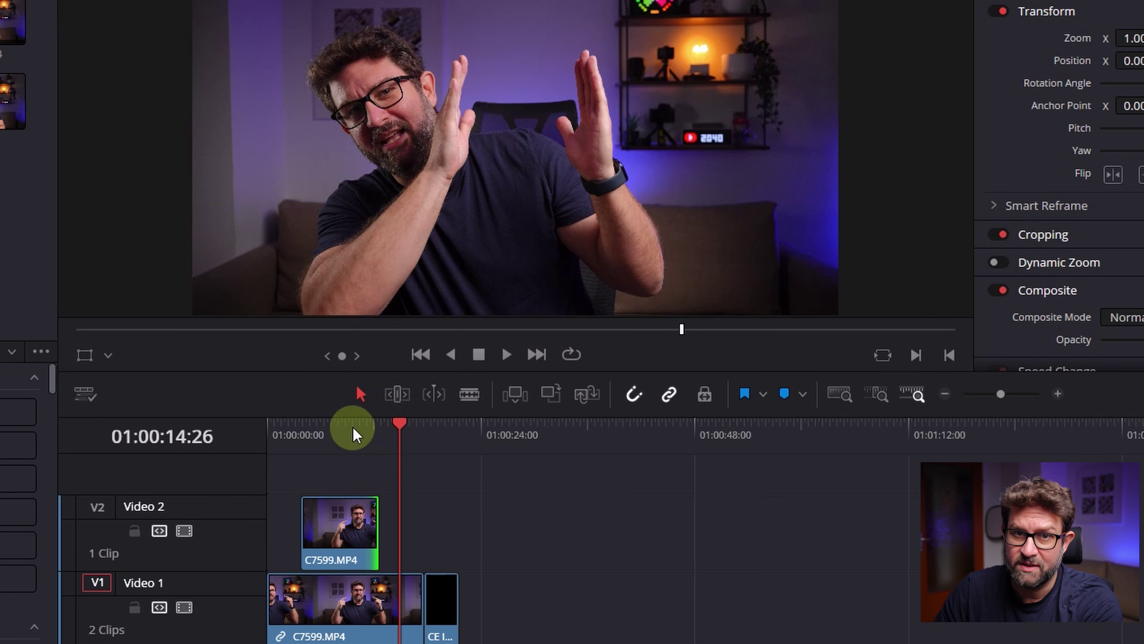
click(350, 591)
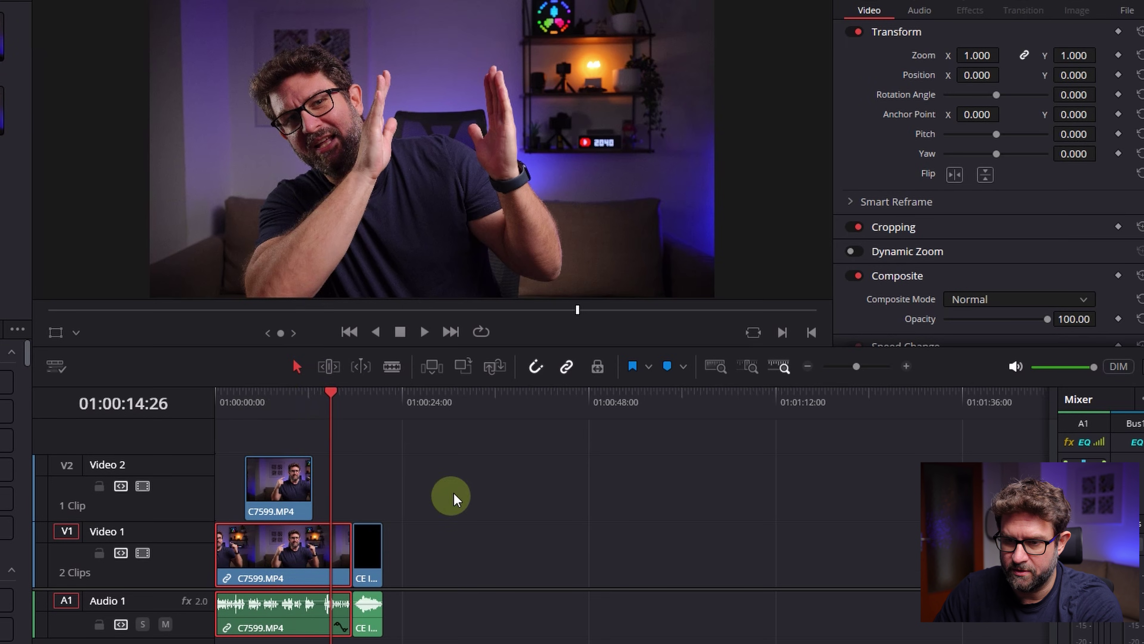
click(497, 404)
Paste another C7599.MP4 copy, delete its audio, and move the video onto a new Video 3 track
key(ctrl+v)
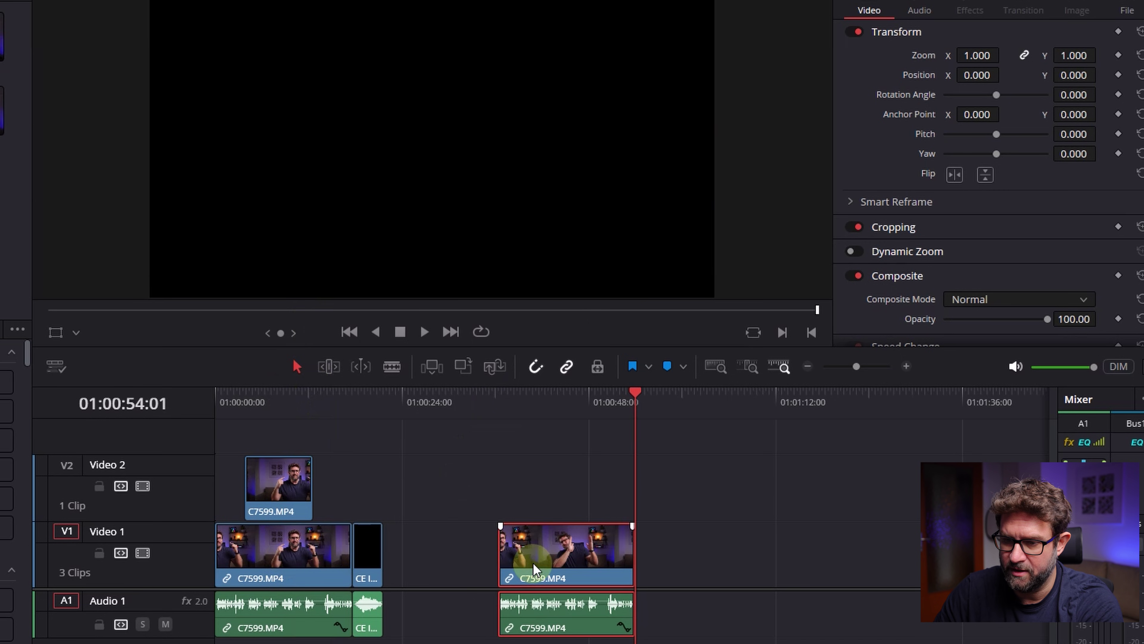
click(535, 367)
click(563, 614)
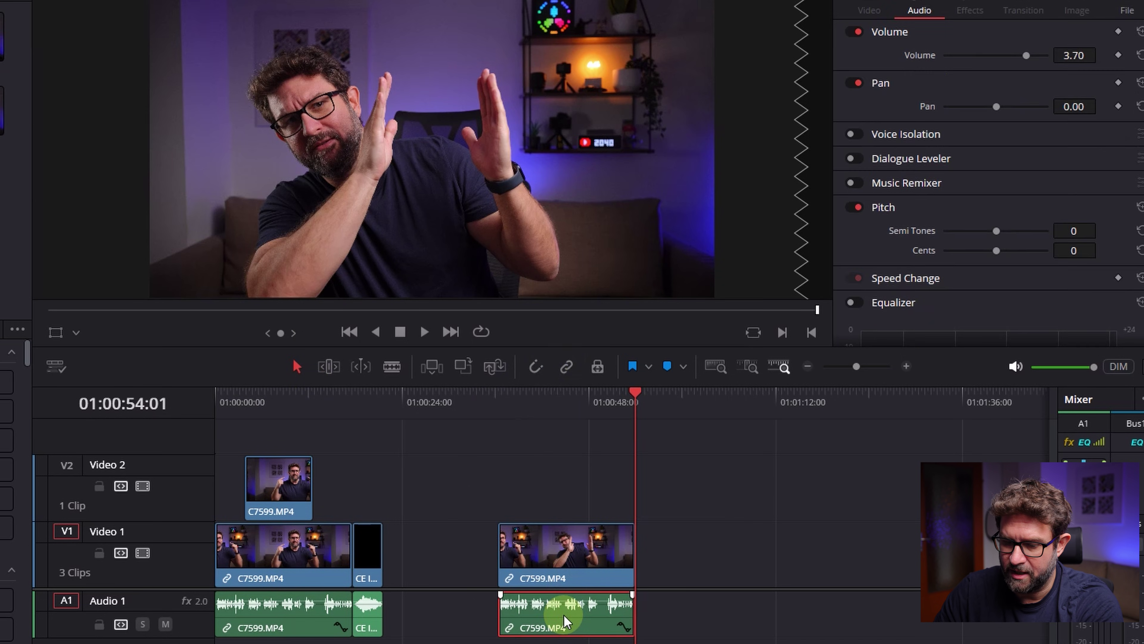
key(Delete)
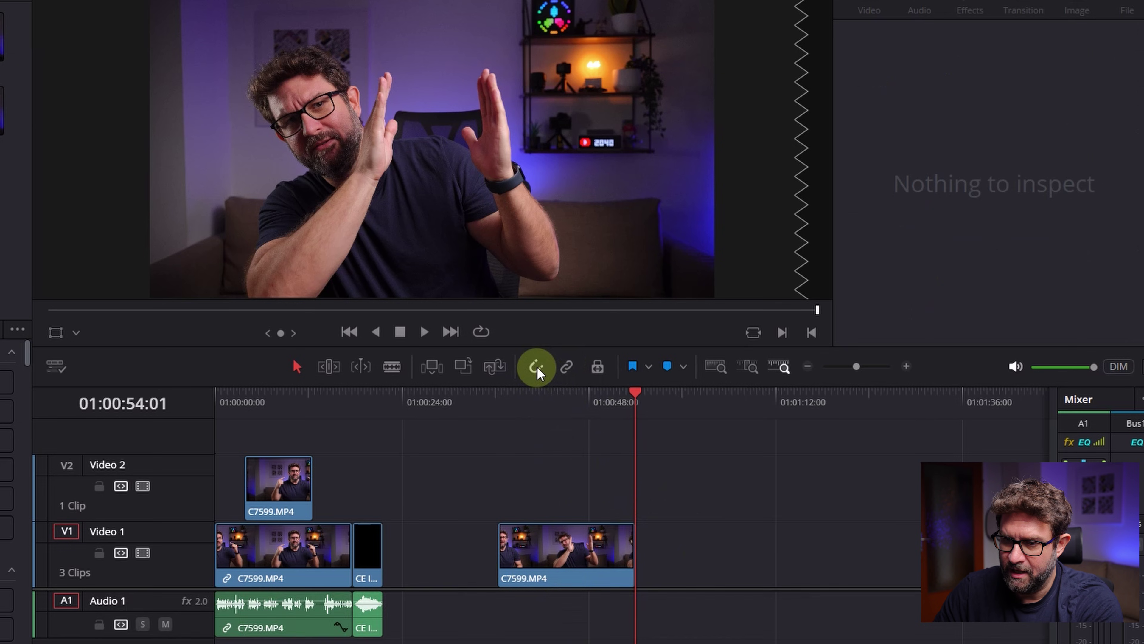
scroll(519, 544, up, 2)
drag(570, 574, 277, 467)
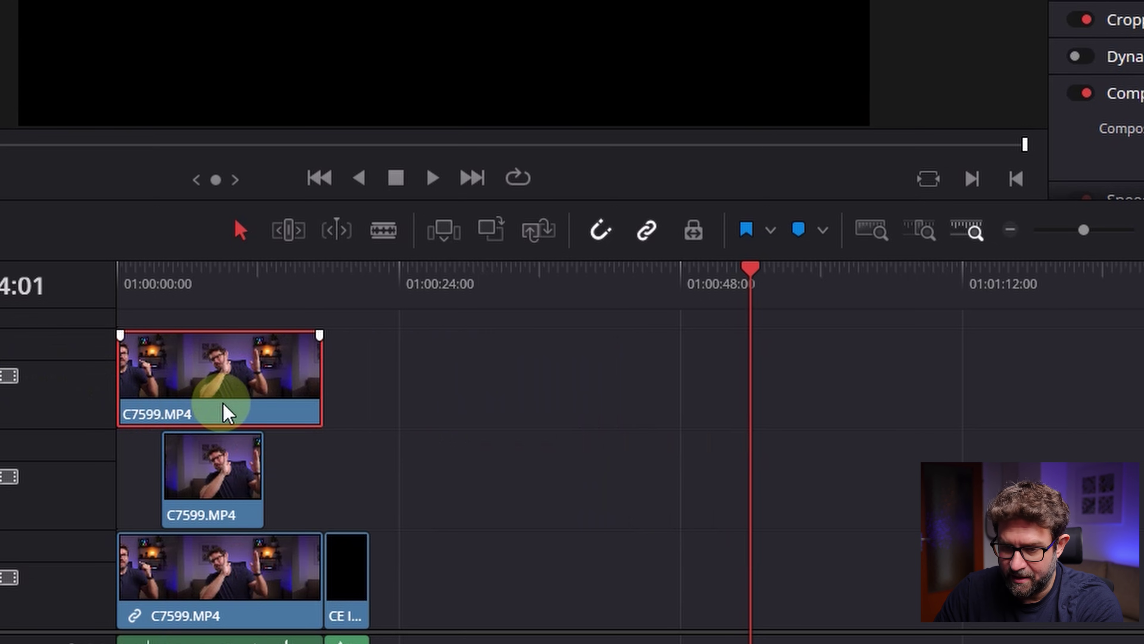
Trim the V3 clip to start near 01:00:12:18 and bring it into the Color page
drag(120, 378, 269, 379)
click(244, 497)
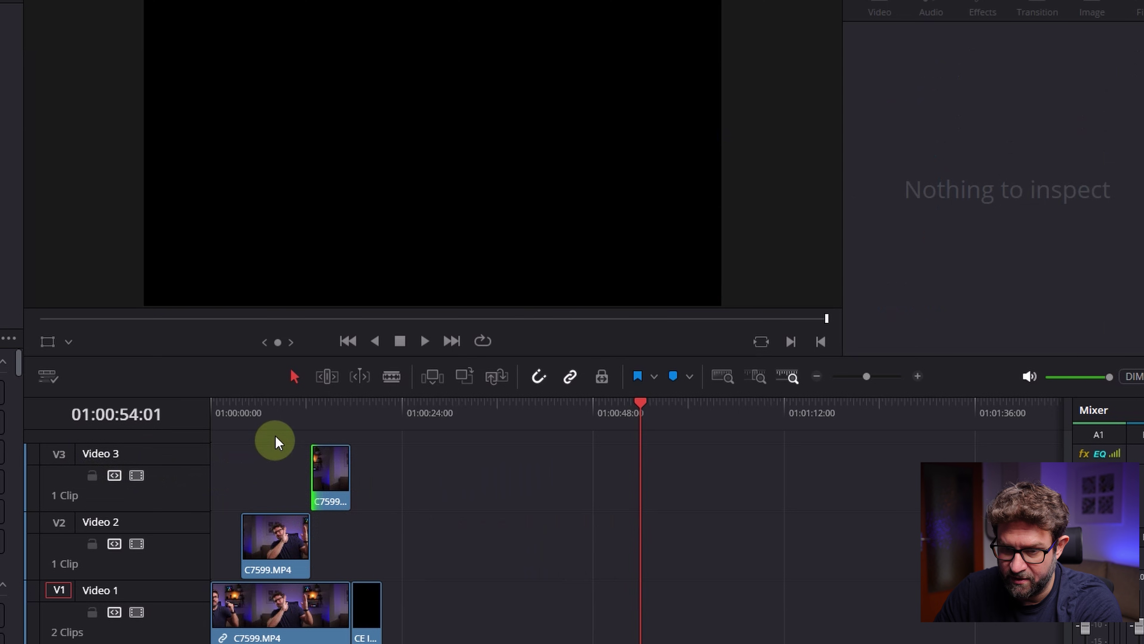
click(273, 414)
drag(289, 395, 309, 399)
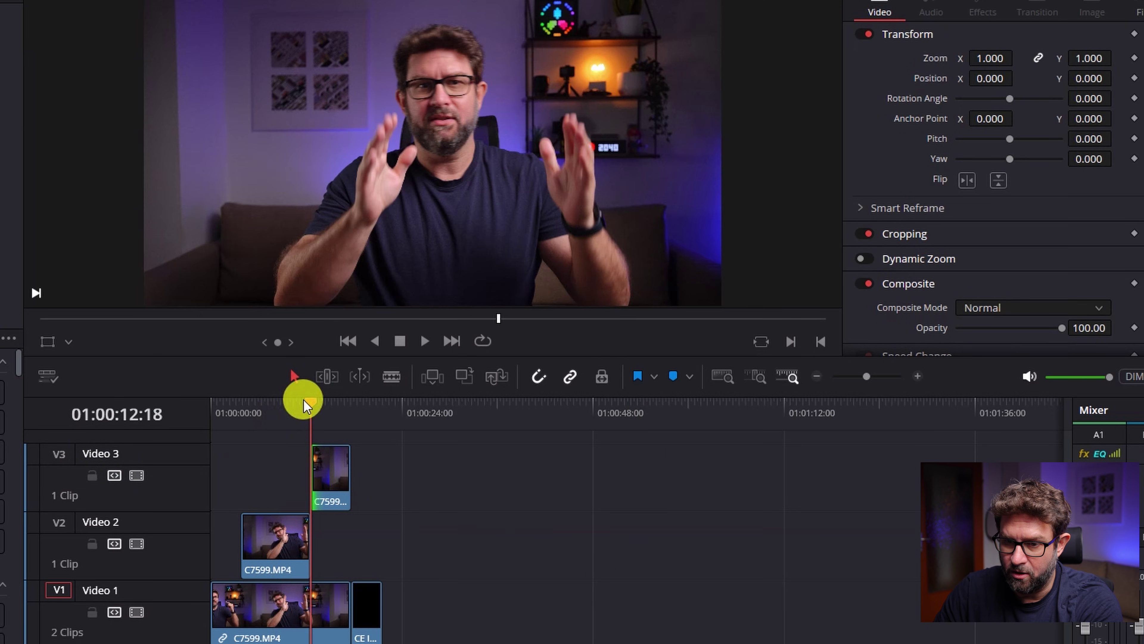
click(331, 462)
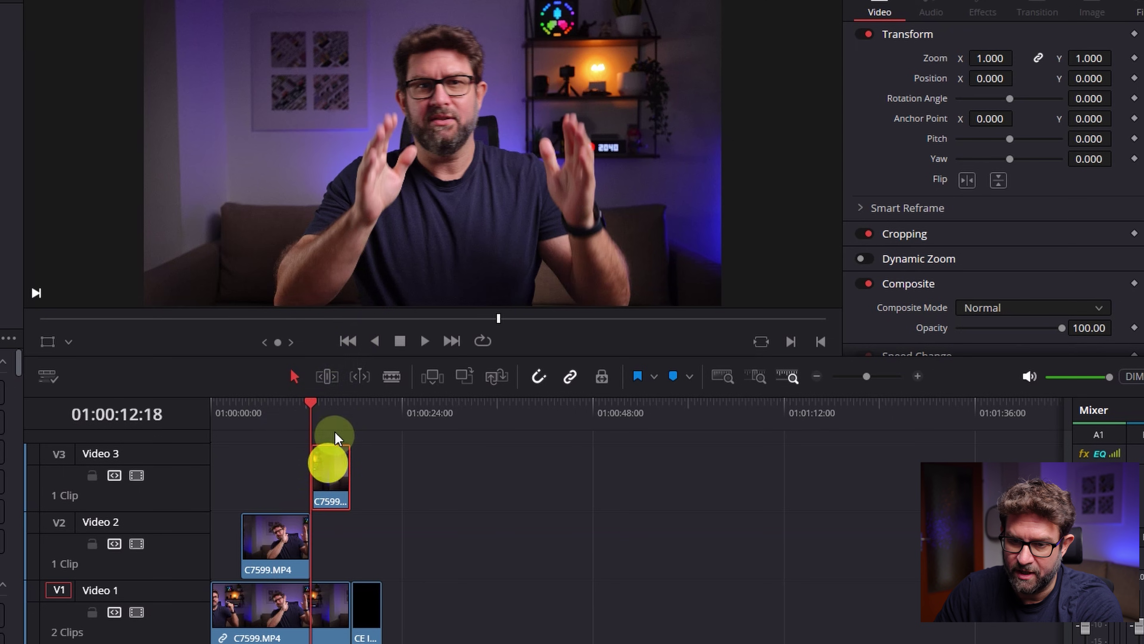
click(331, 406)
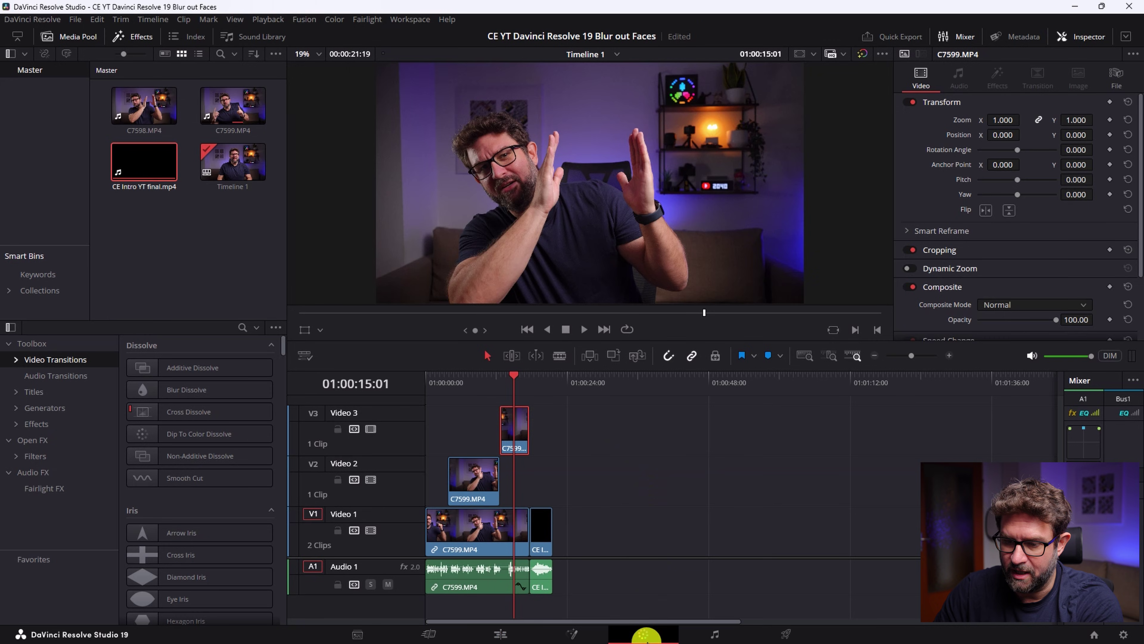
click(644, 633)
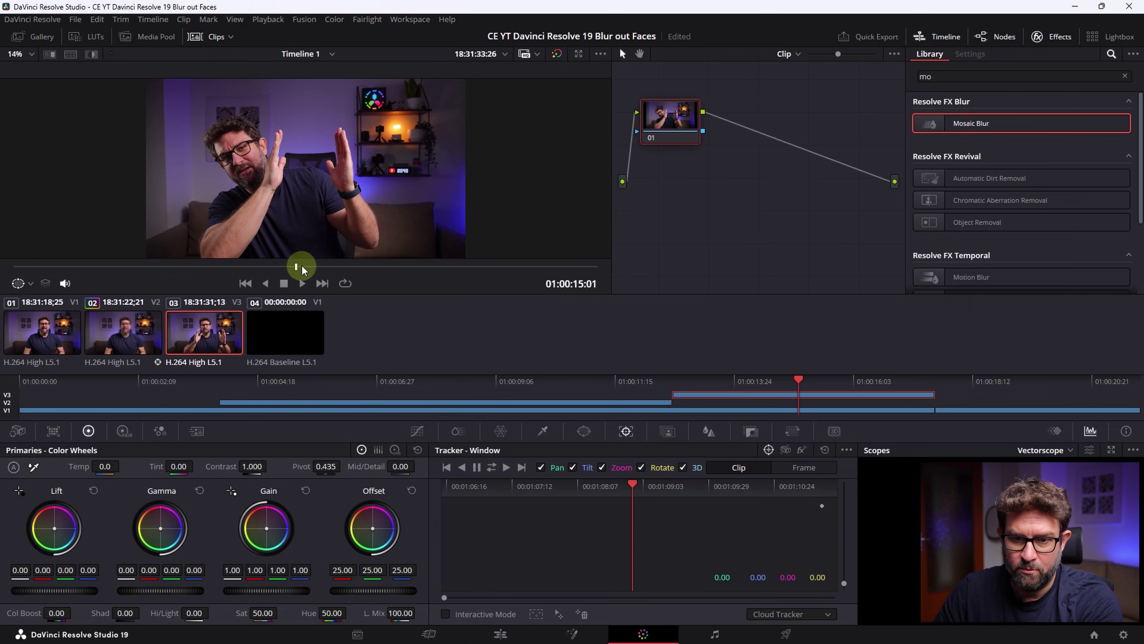
Add a circular window to the V3 clip at its first frame
drag(285, 270, 16, 274)
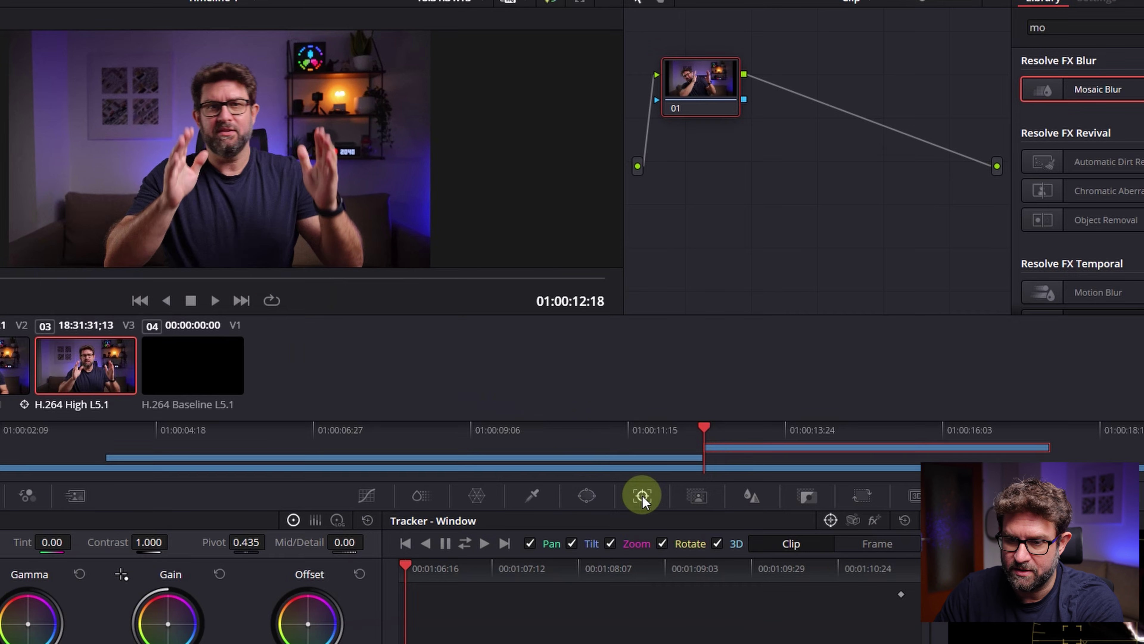
click(583, 433)
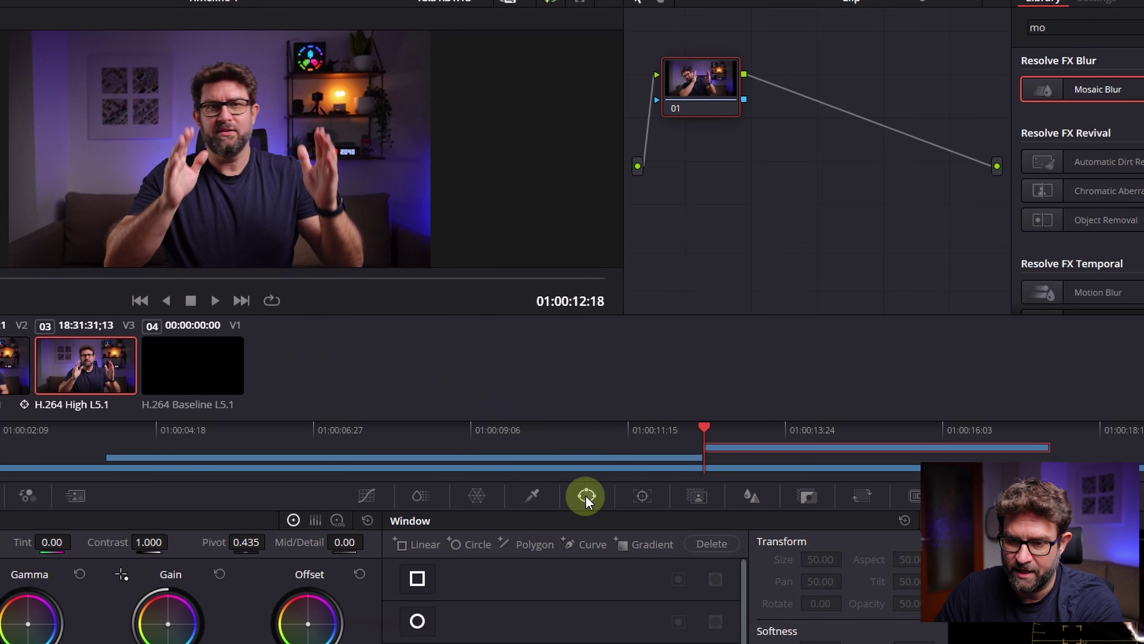
click(457, 542)
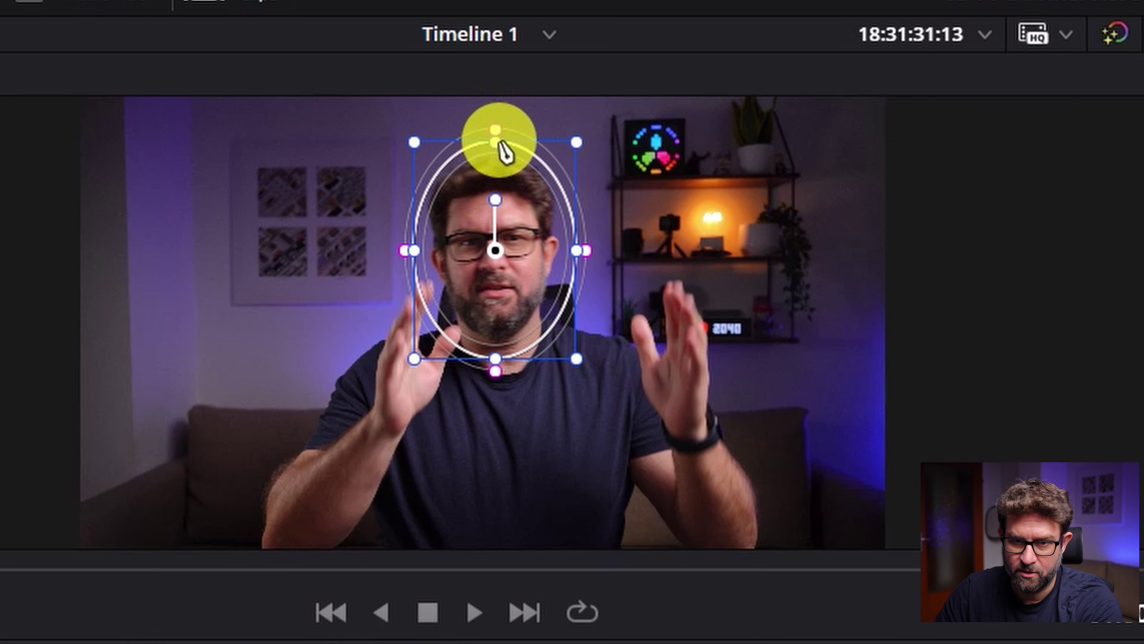
Fit the oval over the face (Size 33.61, Pan 50.96, Tilt 54.42), checking neighbouring frames
drag(495, 247, 495, 247)
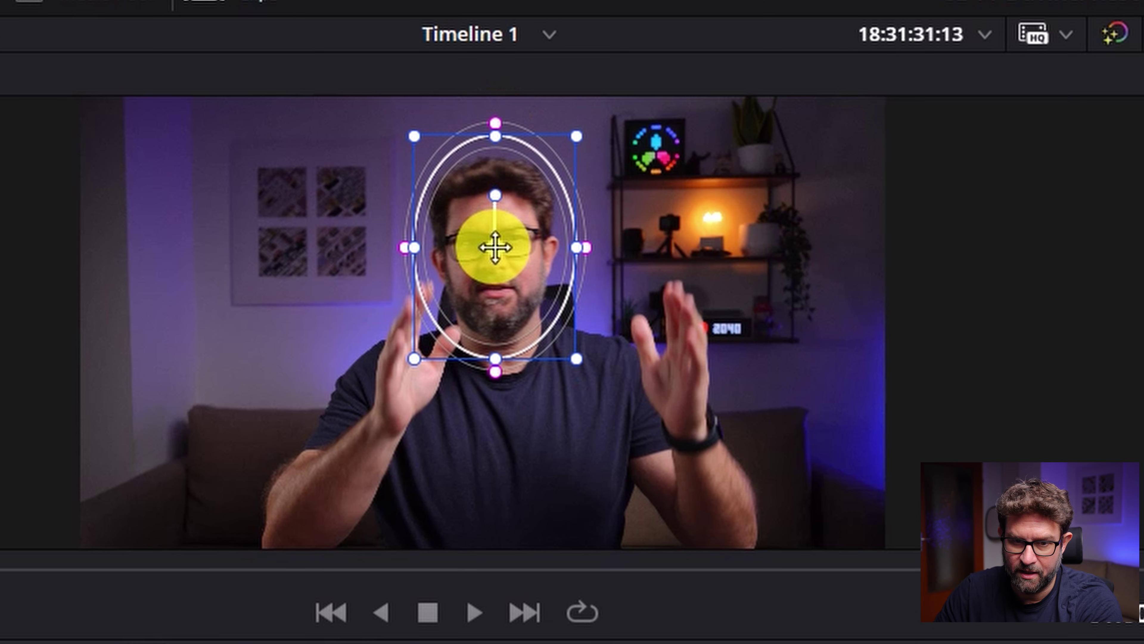
click(48, 460)
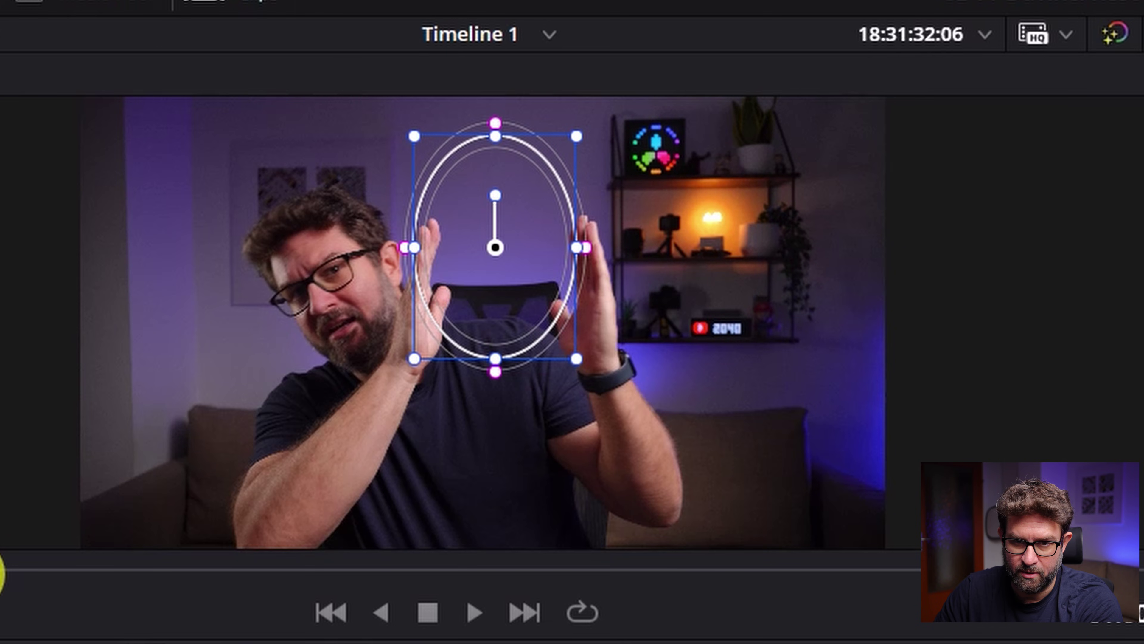
key(Left)
key(Left)
key(Left)
key(Left)
key(Left)
key(Left)
key(Left)
key(Left)
key(Left)
key(Left)
key(Left)
key(Left)
key(Left)
key(Left)
key(Right)
key(Right)
key(Right)
key(Right)
key(Right)
key(Right)
key(Right)
key(Right)
key(Right)
key(Right)
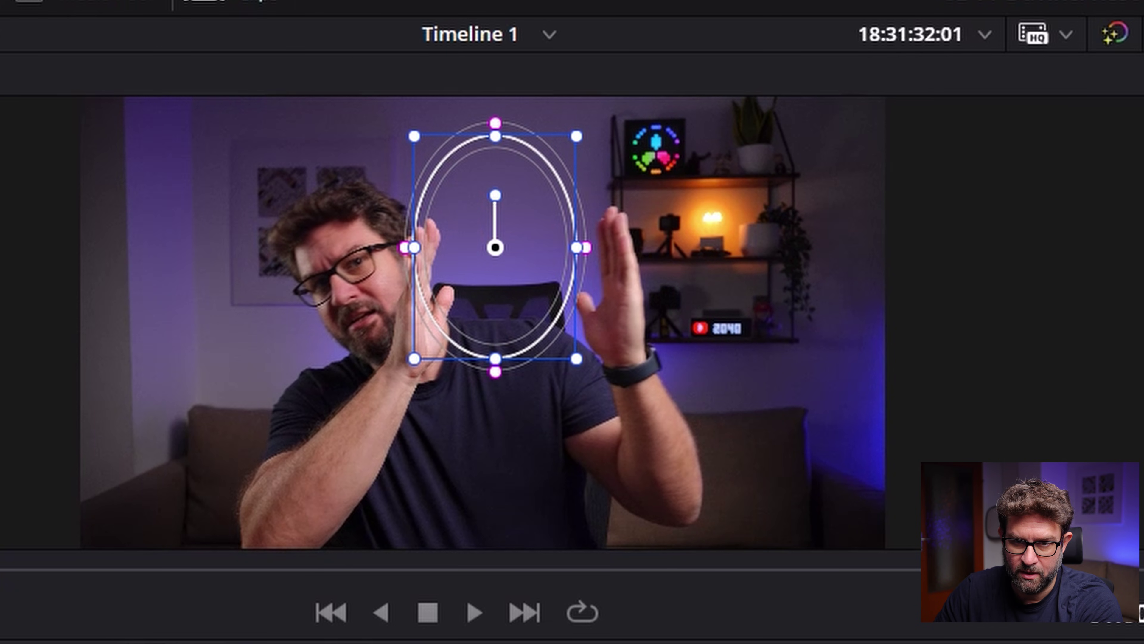
click(3, 574)
key(Right)
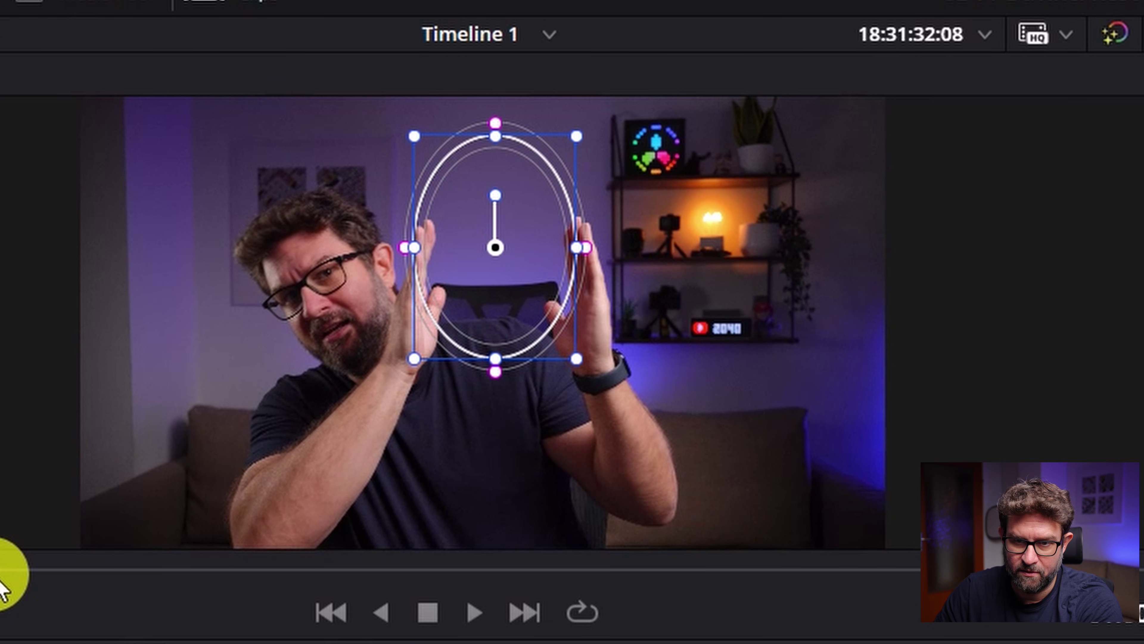
drag(497, 248, 500, 248)
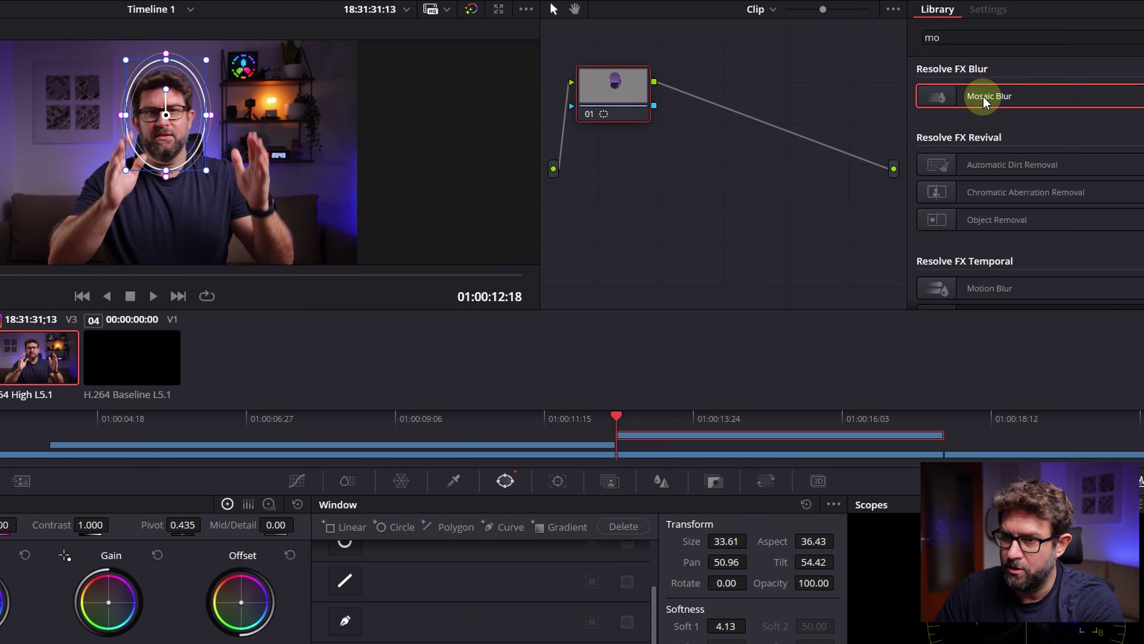
Apply Mosaic Blur to node 01 with Pixel Frequency 66.2, then return to the Edit page
drag(983, 102, 705, 130)
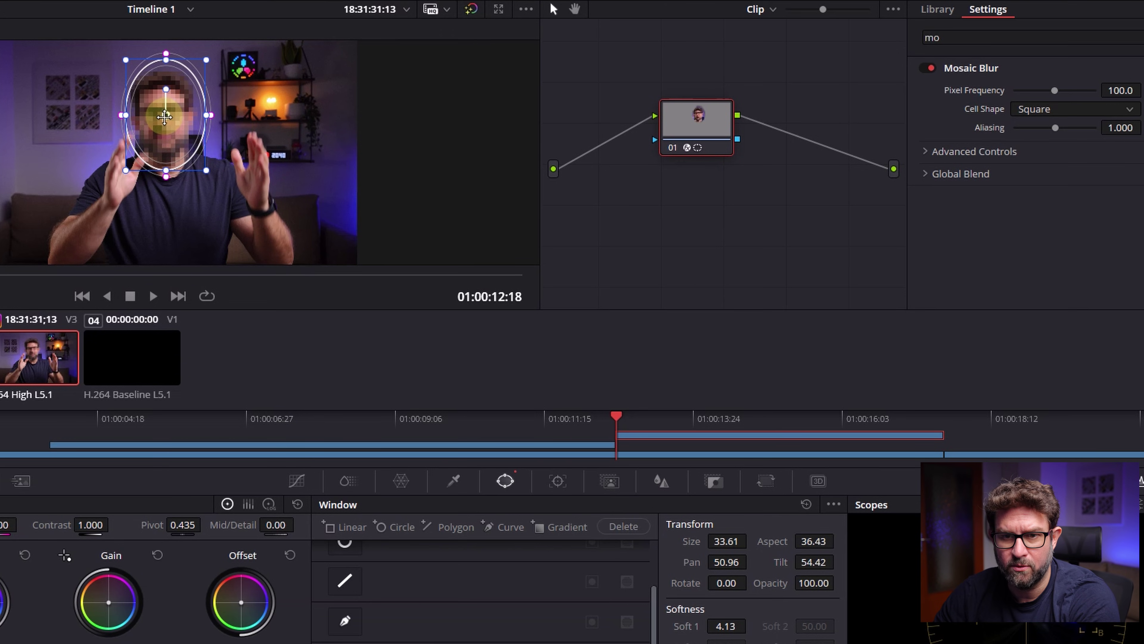
click(955, 88)
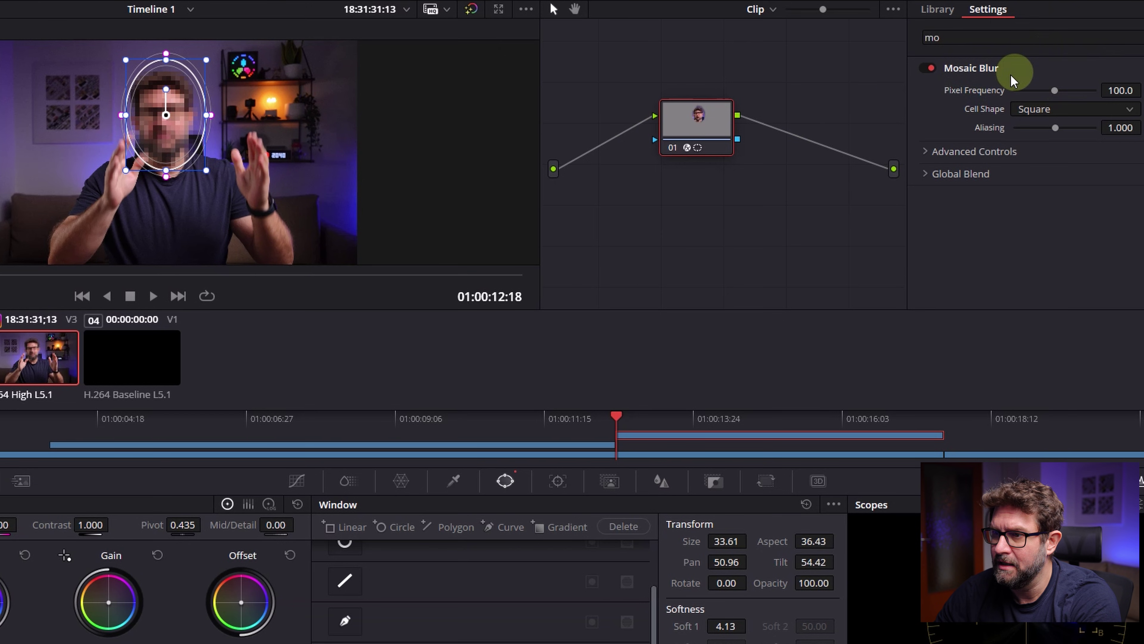
drag(1053, 92, 1042, 93)
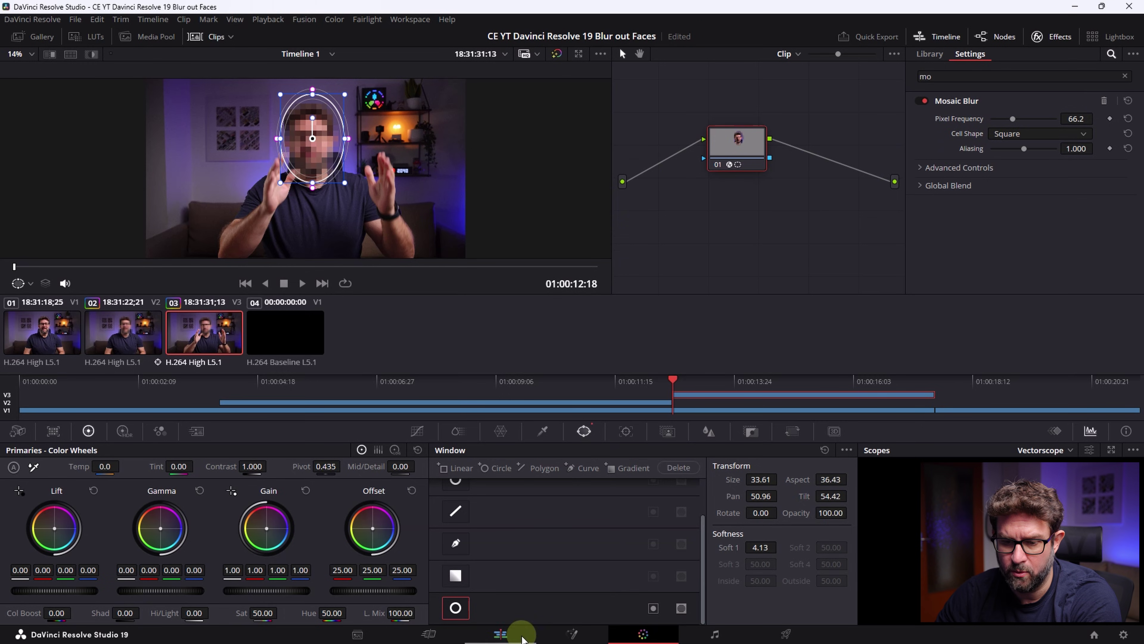
click(522, 638)
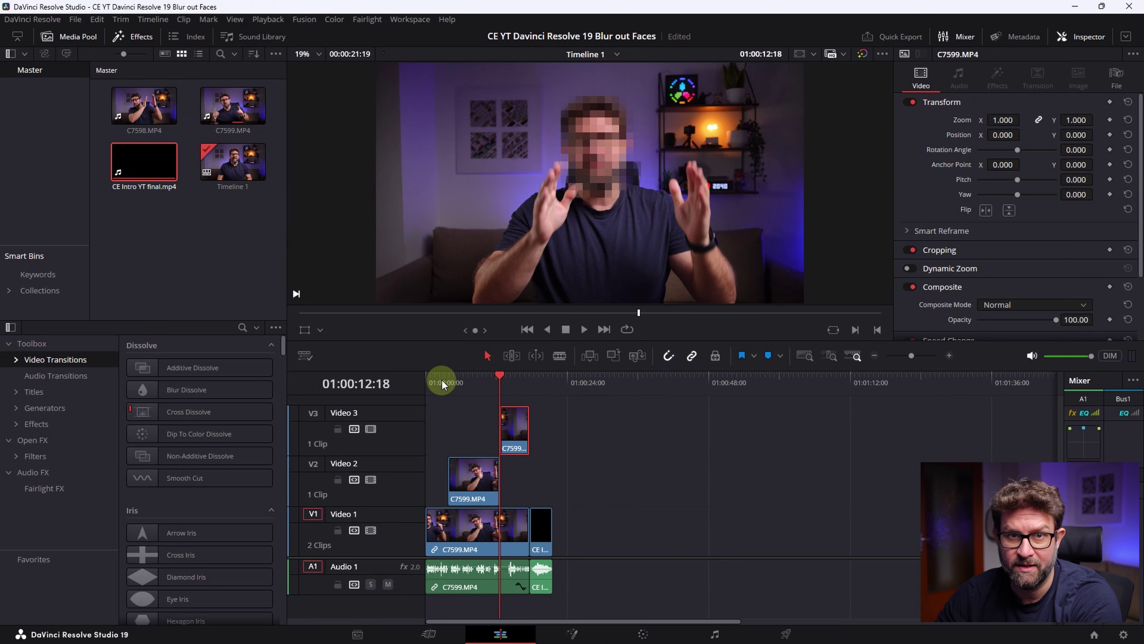
Play the edit from the timeline start, where the face is still unblurred
drag(442, 378, 405, 375)
click(585, 331)
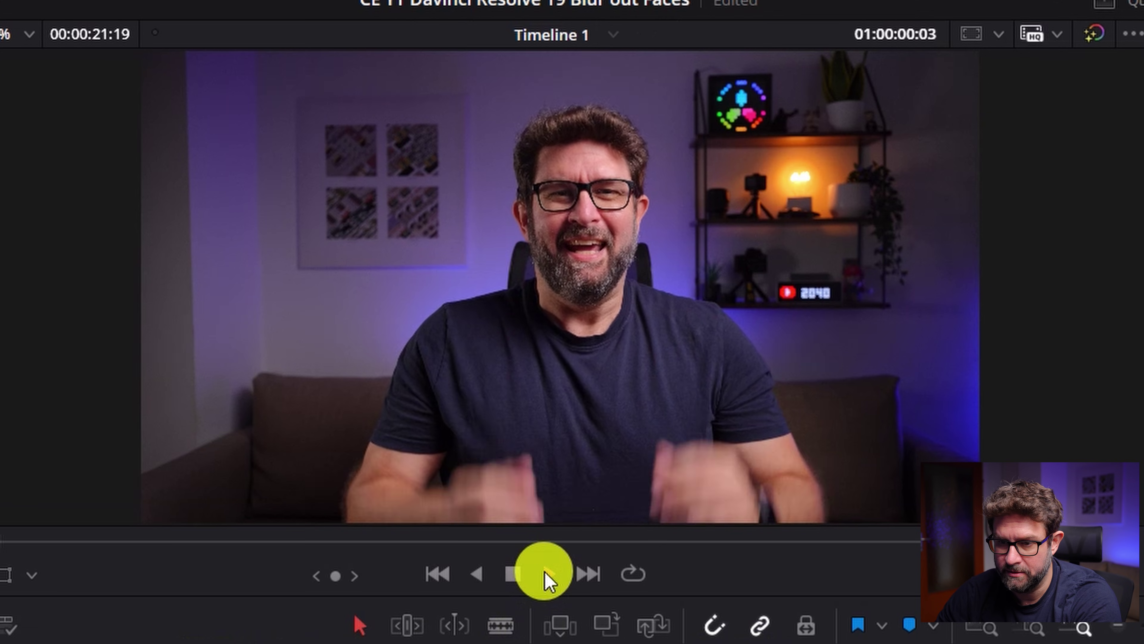